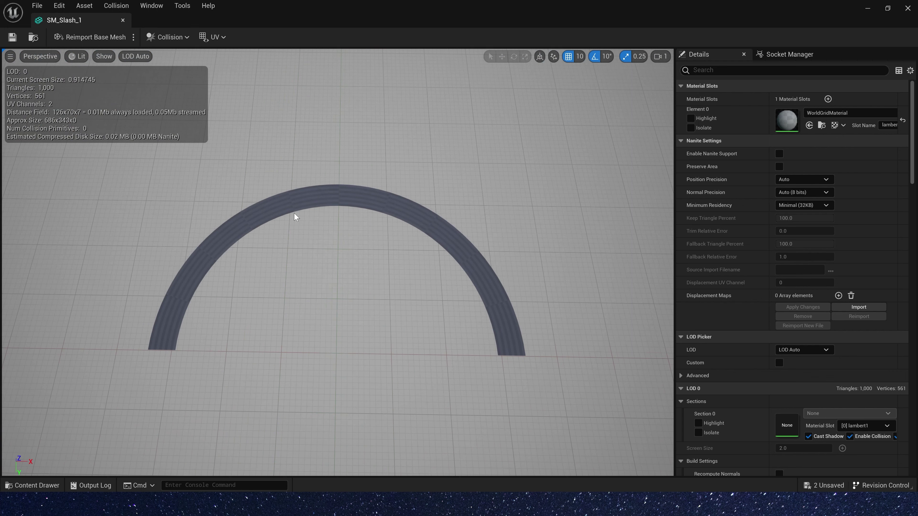
- Display the UV layout of the SM_Slash_1 mesh and compare it with the arc shape
left_click(213, 36)
left_click(231, 79)
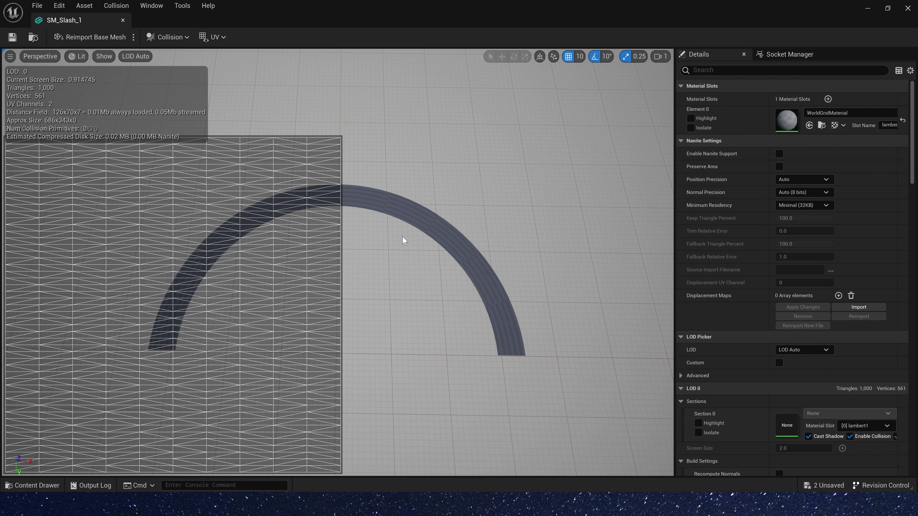
middle_click_drag(402, 237, 403, 237)
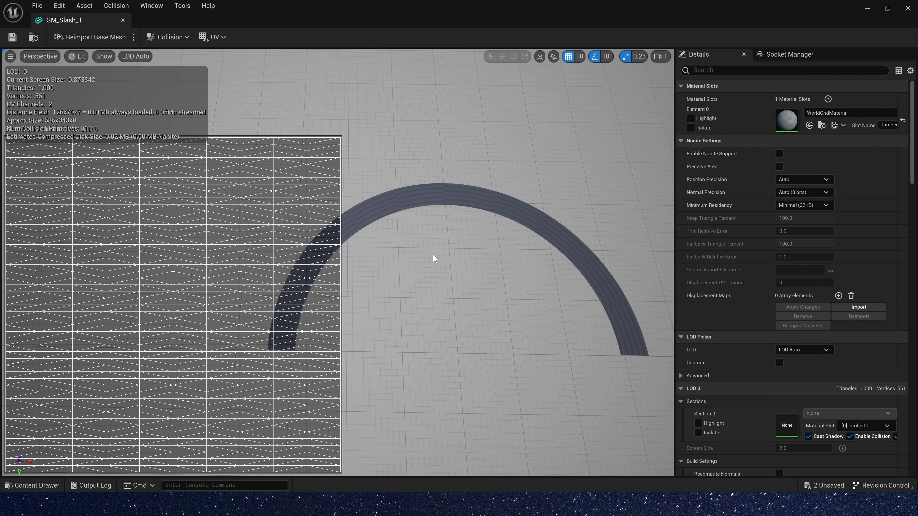
scroll(434, 258, "down", 2)
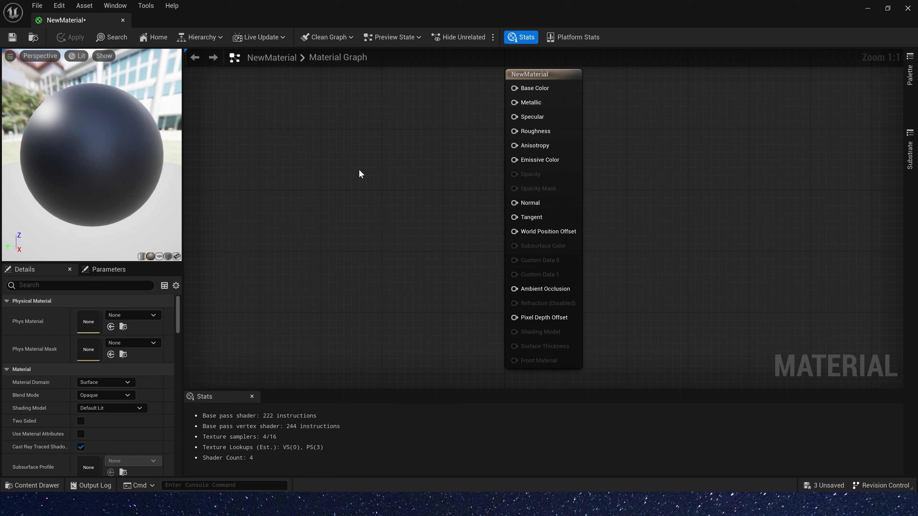
- Add a Texture Sample using RT_Line_Tex, connect its RGB output to Emissive Color, and save the material
left_click(359, 170)
left_click(146, 393)
type("line")
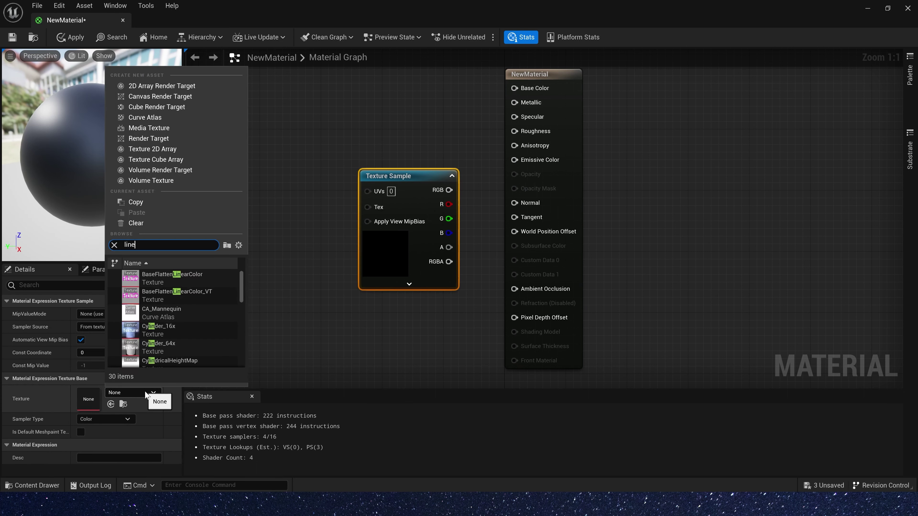
key("Return")
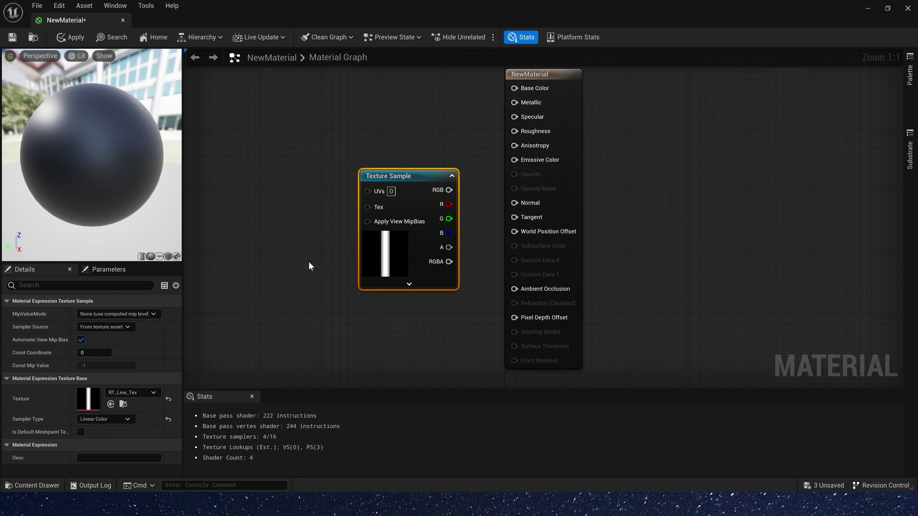
left_click_drag(450, 195, 516, 161)
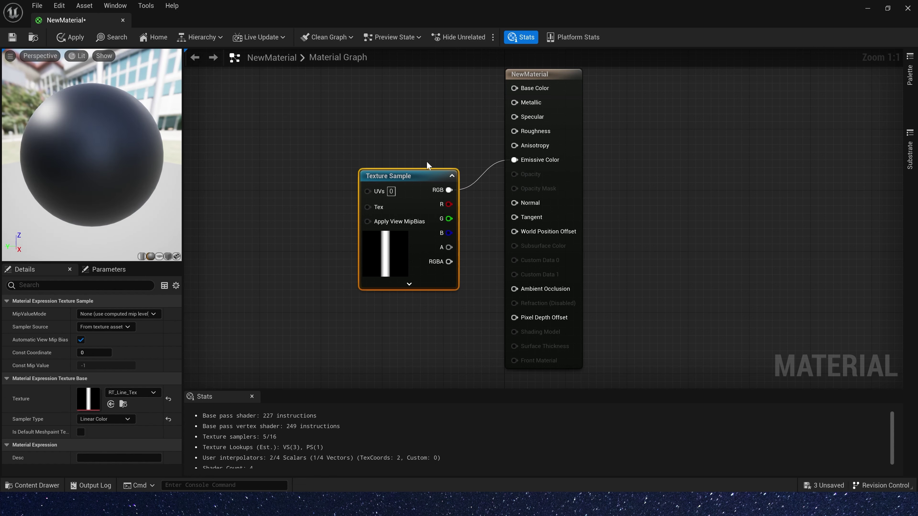
left_click(13, 38)
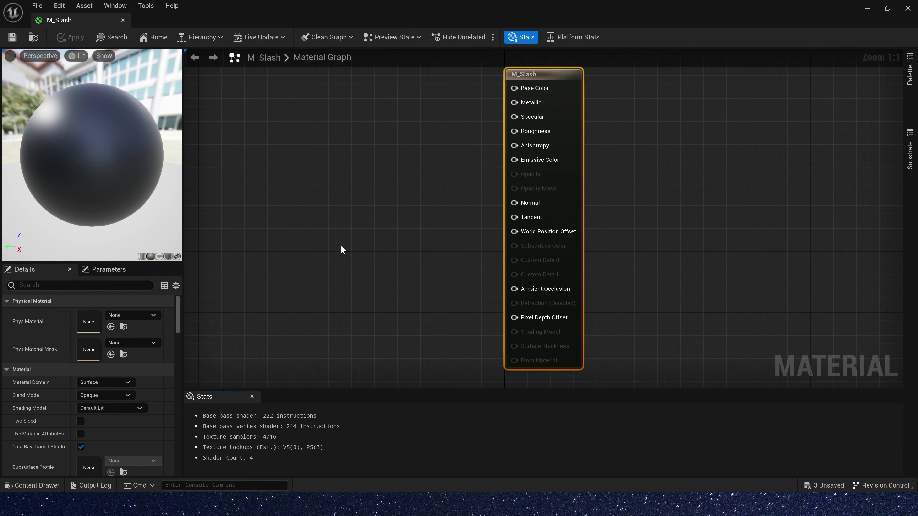
- Set the M_Slash material to Translucent blend mode and Unlit shading model, and make it two-sided
left_click(83, 395)
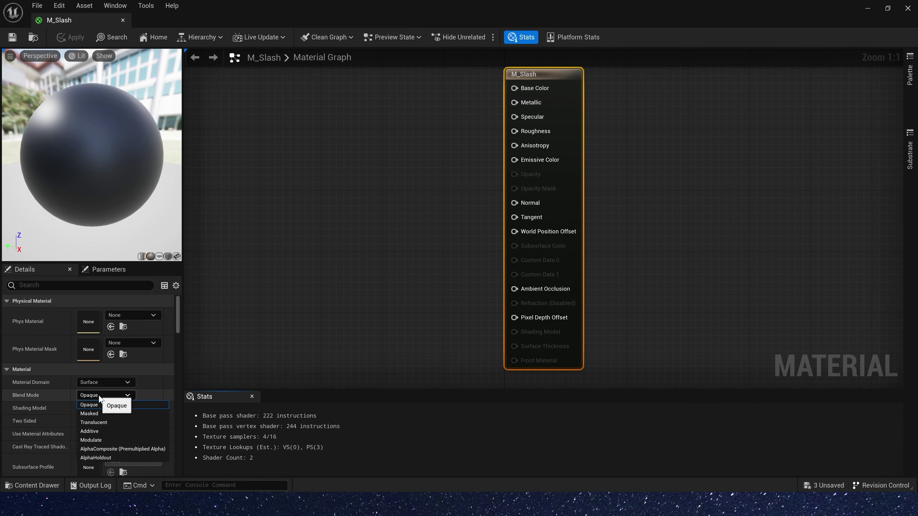
left_click(103, 421)
left_click(82, 409)
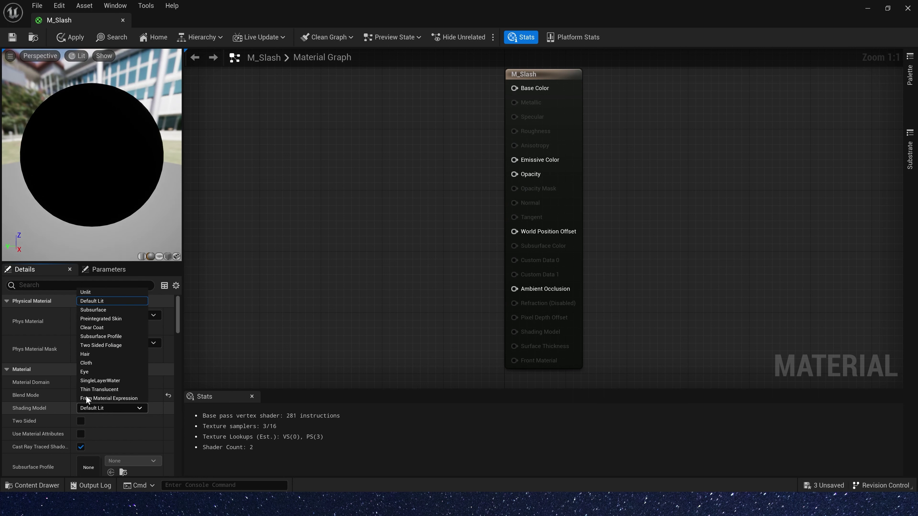
left_click(85, 292)
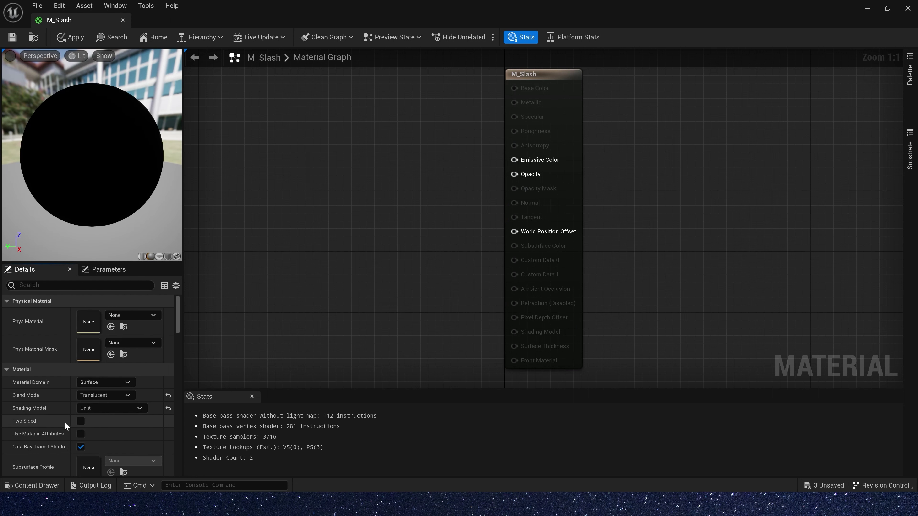
left_click(81, 421)
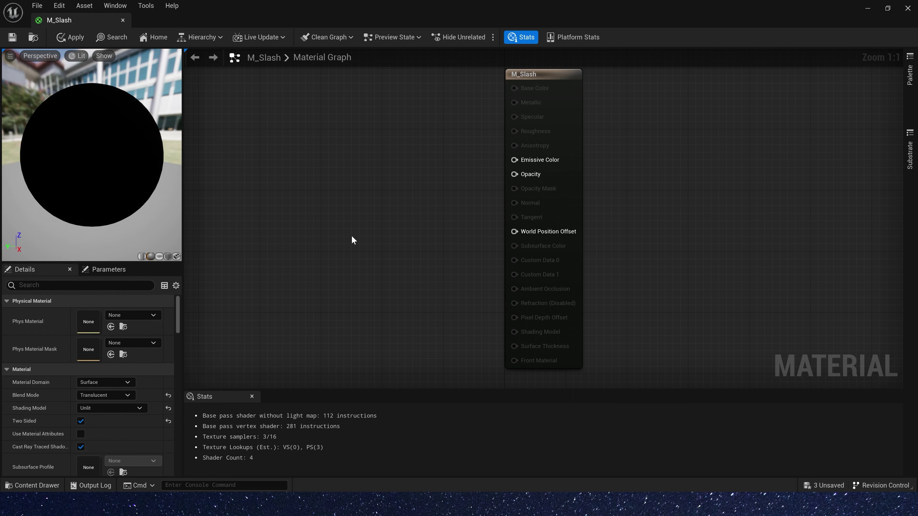
- Add a TexCoord node to the M_Slash graph and preview the material on a plane
left_click(330, 203)
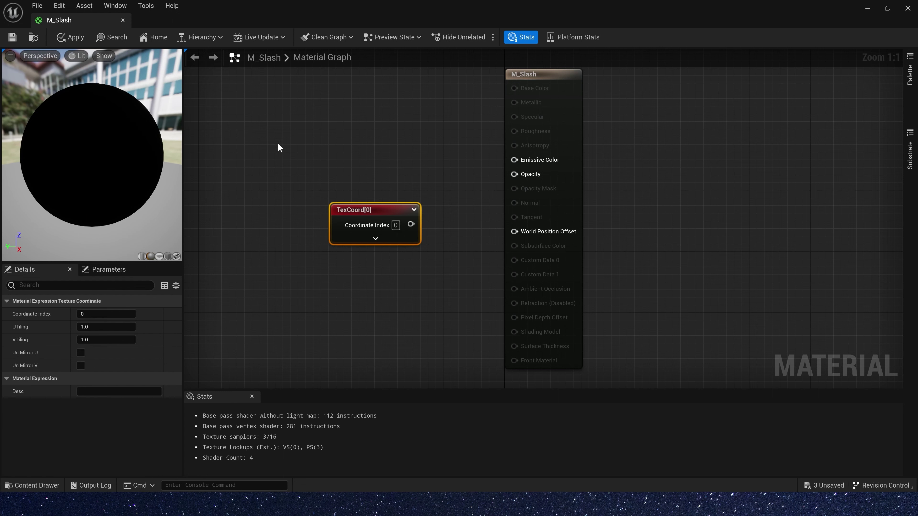
left_click(159, 256)
left_click_drag(116, 151, 109, 147)
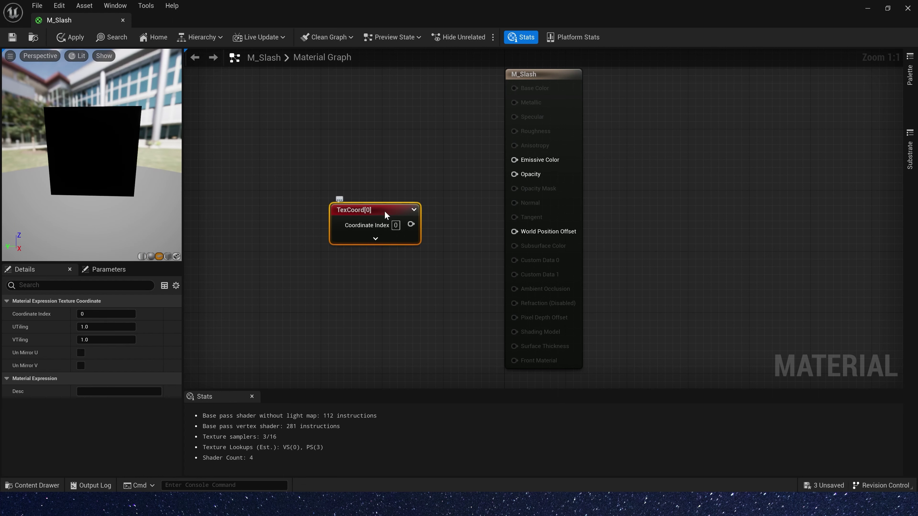
- Move the TexCoord node away from the material output and connect a ComponentMask node to it
left_click_drag(385, 213, 314, 215)
right_click_drag(285, 184, 545, 206)
left_click_drag(545, 205, 408, 222)
type("com")
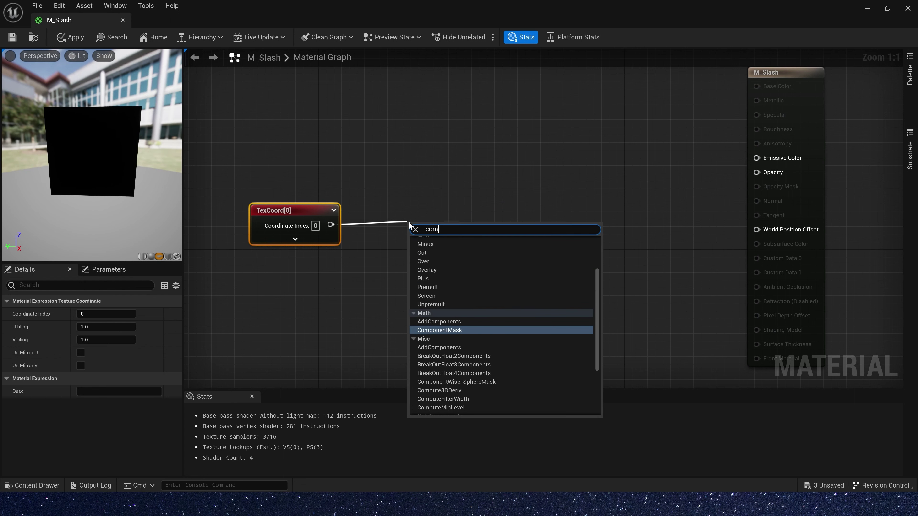
left_click(449, 330)
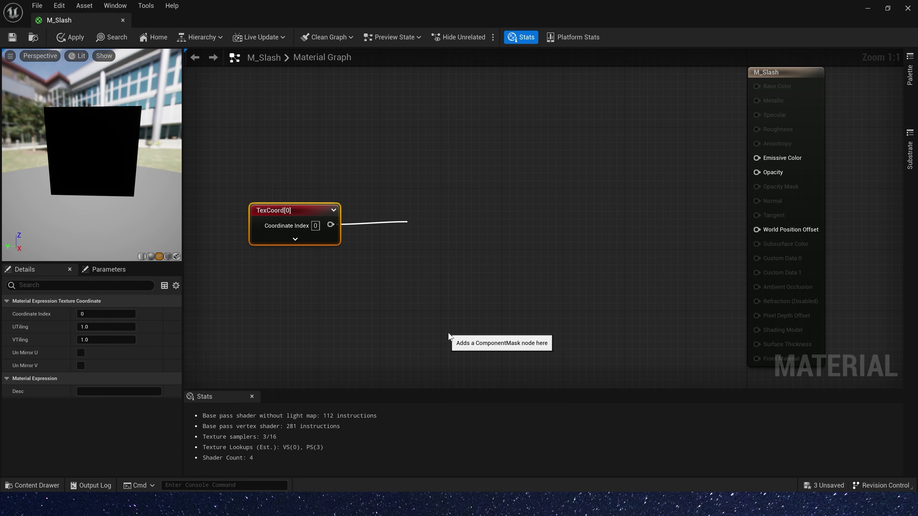
left_click_drag(433, 227, 428, 210)
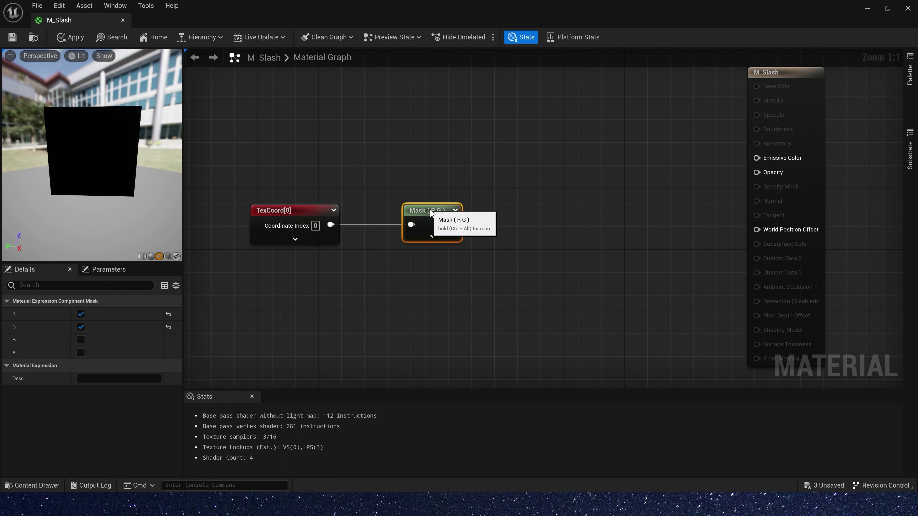
- Restrict the mask node to the R channel and show its preview
left_click(81, 326)
left_click(429, 236)
left_click(449, 210)
left_click(446, 303)
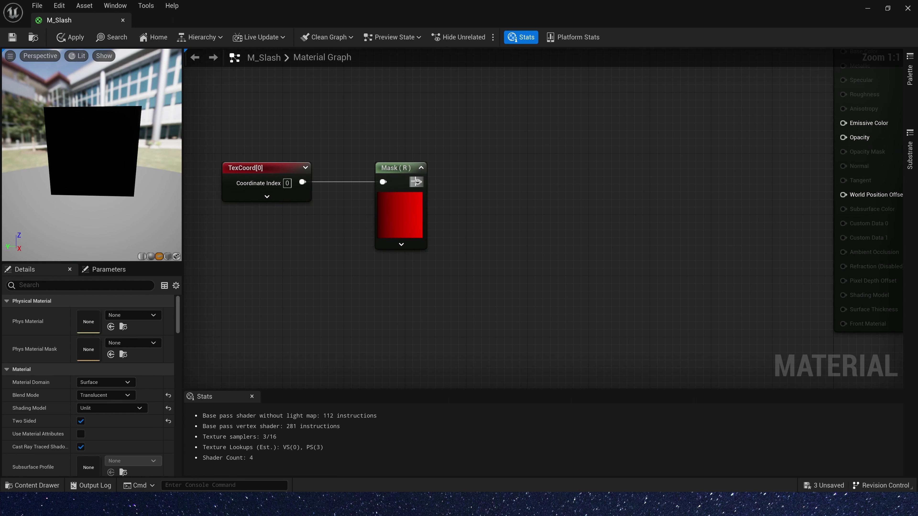
- Connect an Add node to the mask output with B set to -0.5, and show its preview
left_click_drag(418, 182, 475, 180)
type("add")
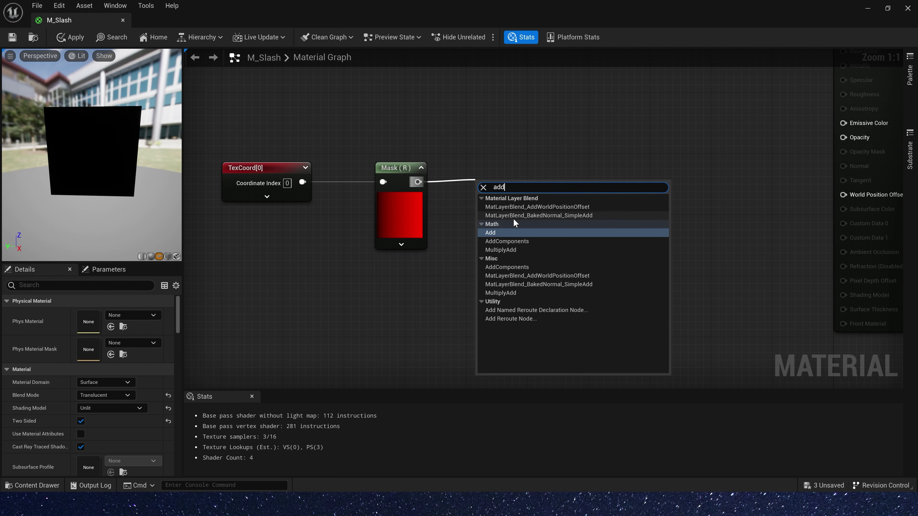
key("Return")
type("-0.5")
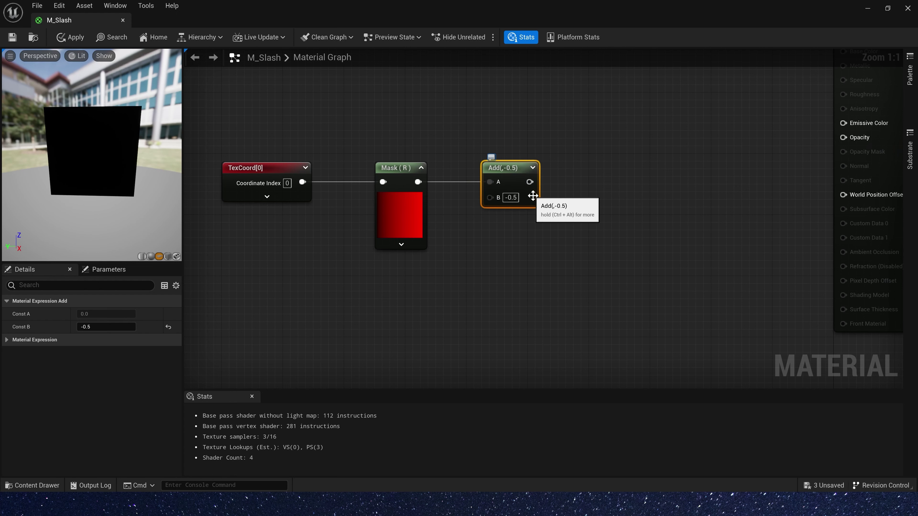
key("Return")
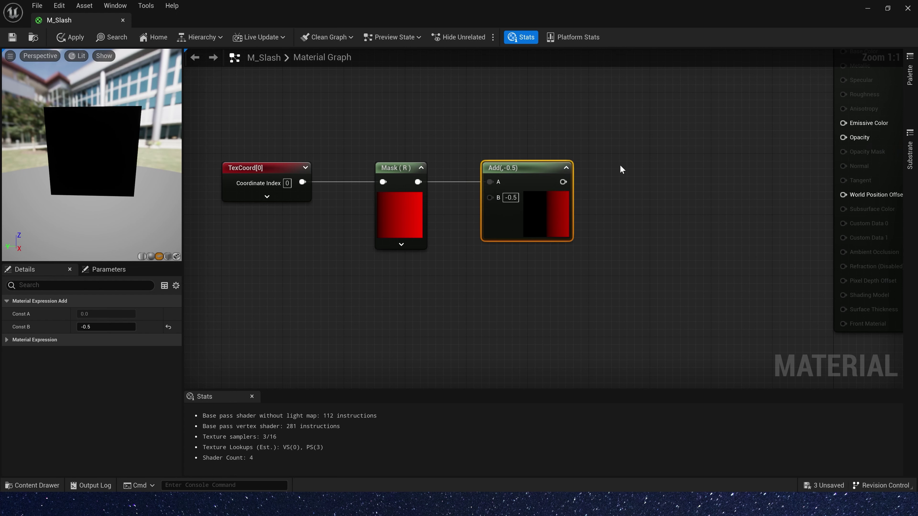
- Feed the Add result into a new Multiply node with B set to 2, and align the node chain
key("m")
left_click(619, 164)
left_click_drag(563, 182, 629, 184)
left_click_drag(548, 147, 232, 207, "shift")
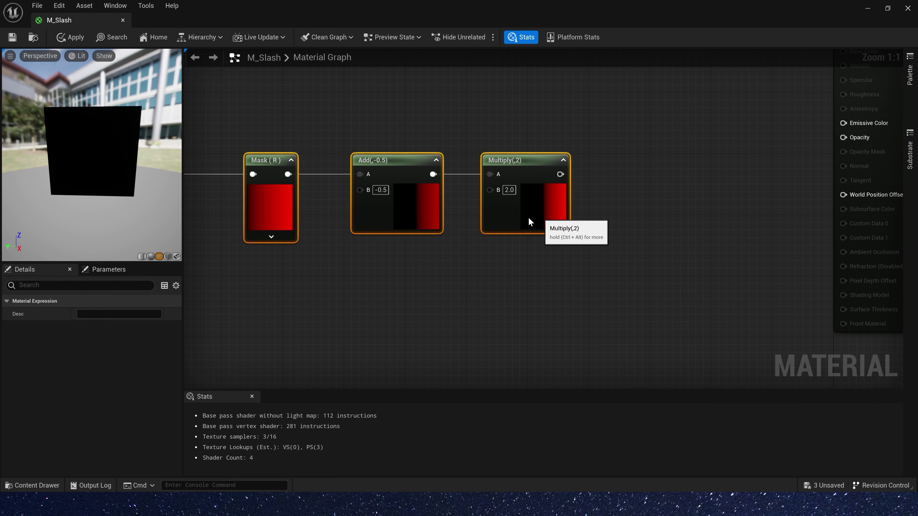
- Connect an Abs node to the output of the Multiply node
right_click_drag(593, 234, 619, 191)
left_click(698, 240)
left_click_drag(602, 182, 709, 187)
type("abs")
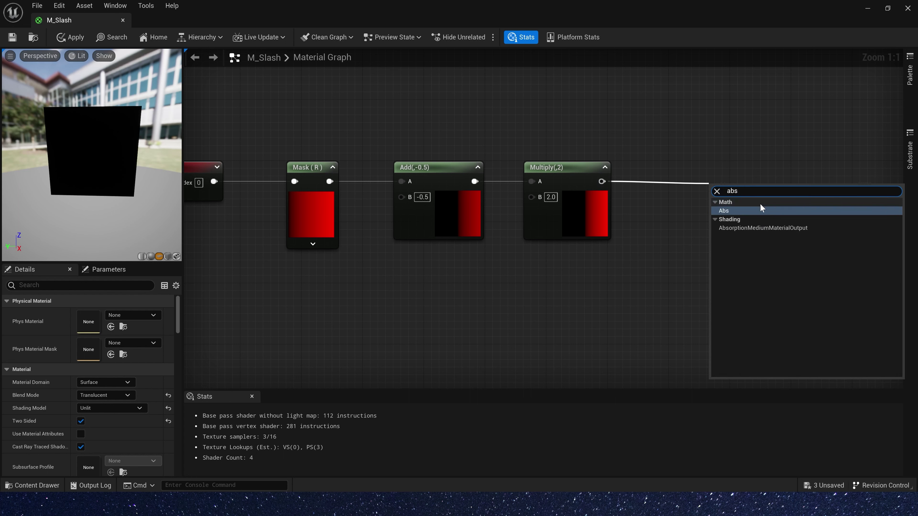
left_click(759, 211)
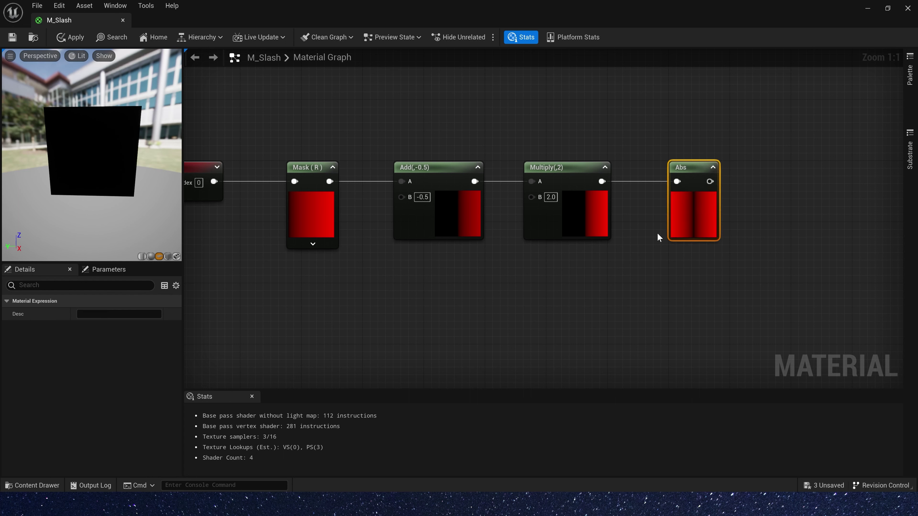
- Invert the Abs result by connecting a 1-x node to its output
right_click_drag(753, 194, 671, 207)
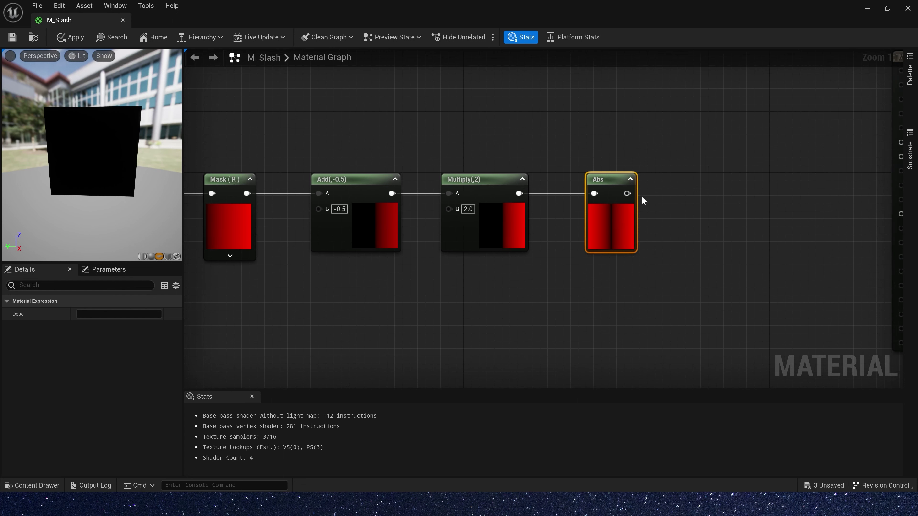
left_click_drag(627, 194, 674, 196)
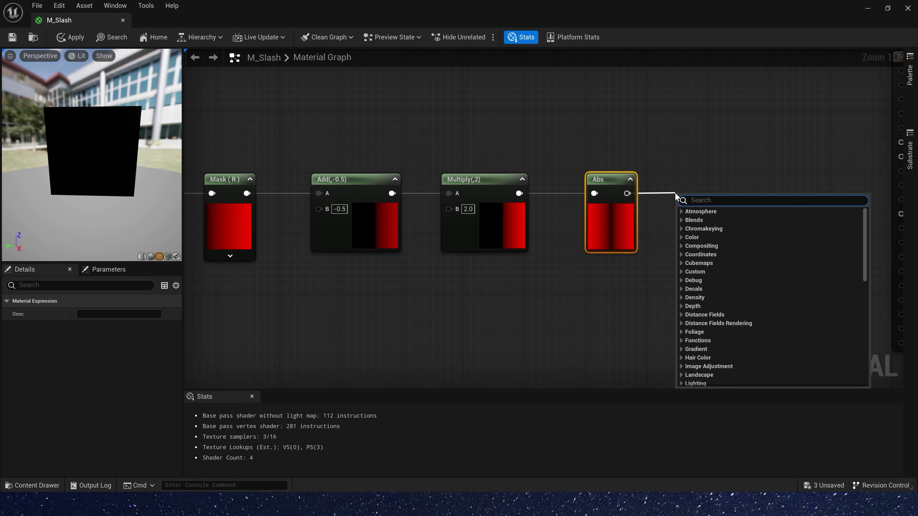
type("1-")
left_click(691, 217)
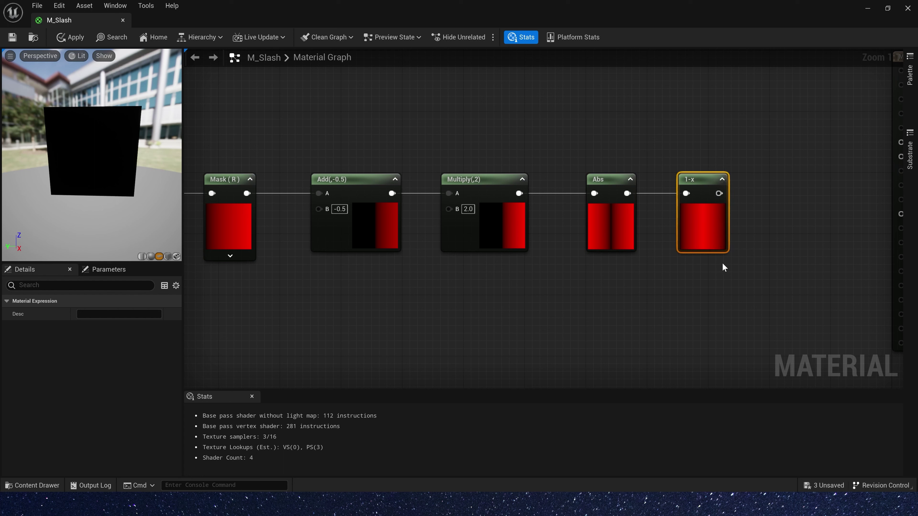
- Connect a Power node to the 1-x output and set its exponent to 5
scroll(685, 265, "down", 2)
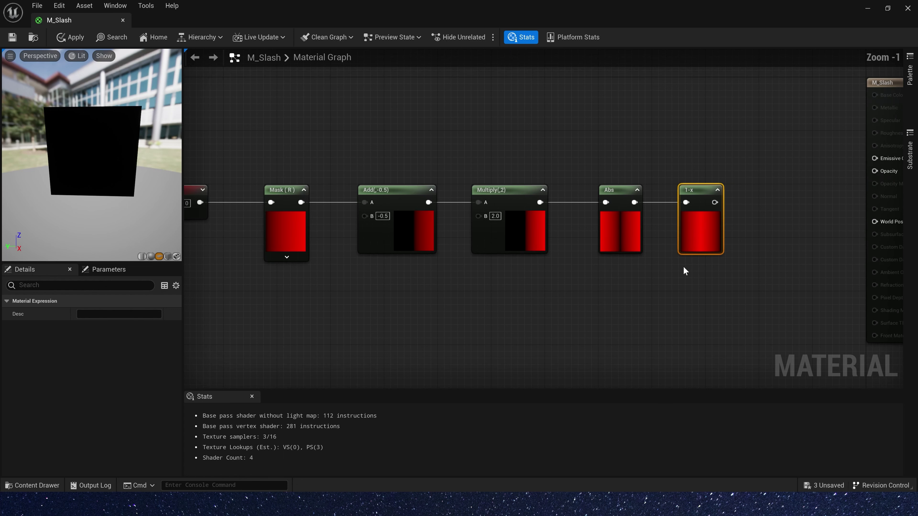
left_click(663, 248)
right_click_drag(663, 248, 646, 242)
scroll(645, 242, "up", 3)
right_click_drag(684, 205, 626, 202)
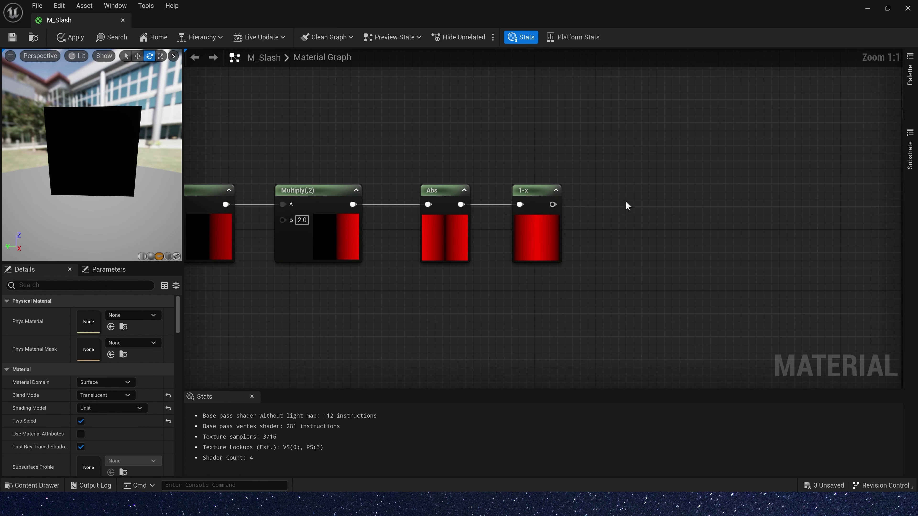
left_click(626, 203)
left_click_drag(553, 205, 635, 216)
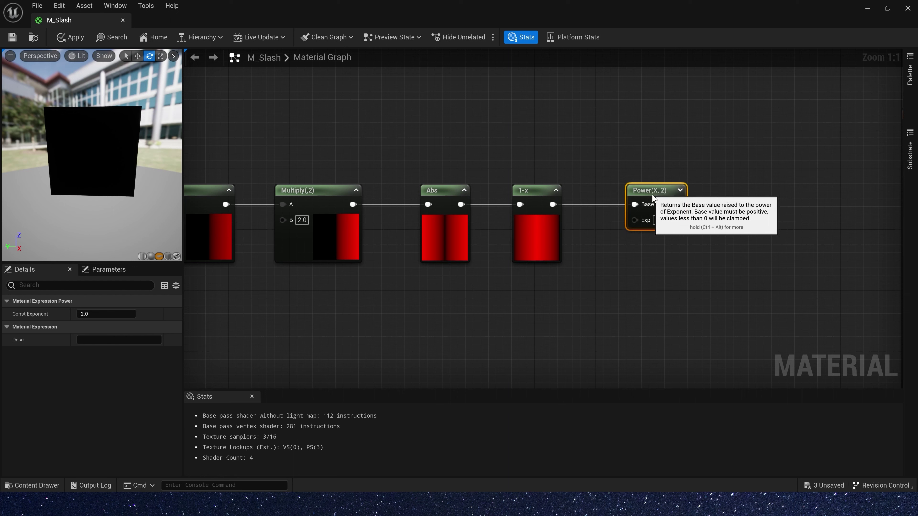
left_click(659, 220)
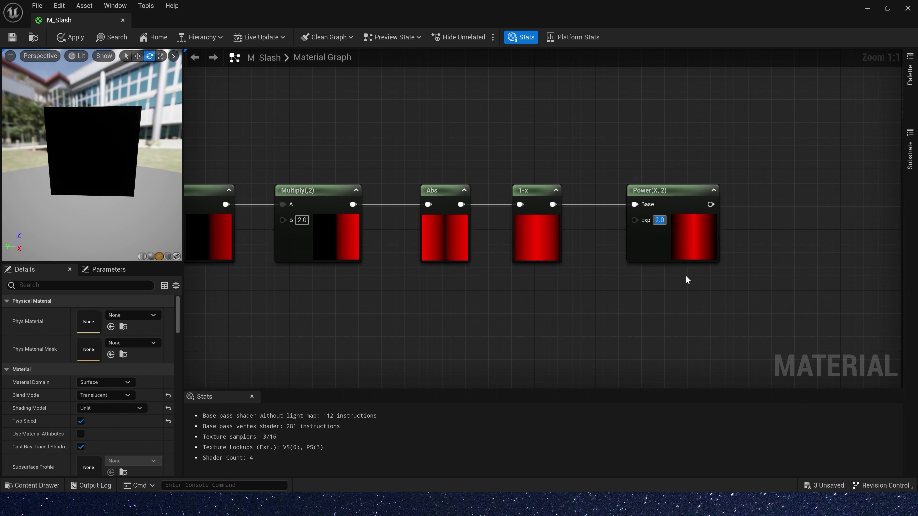
type("5")
key("Return")
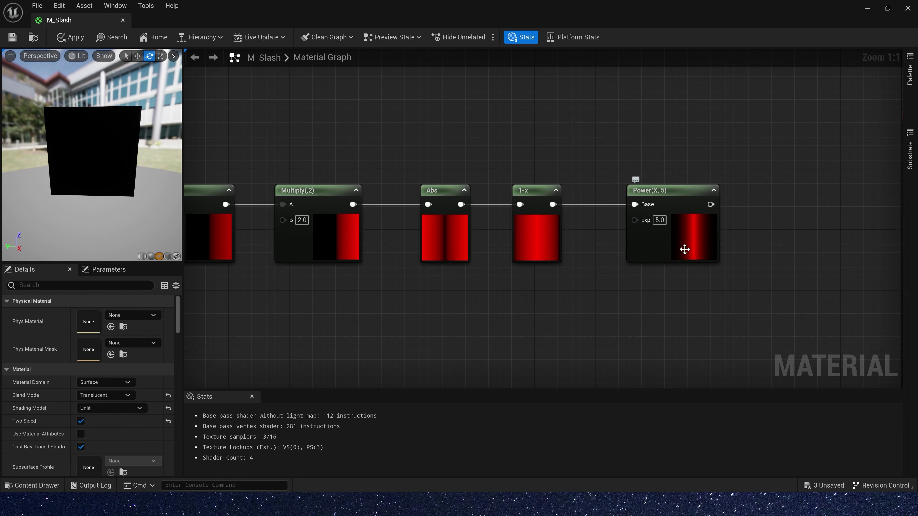
- Duplicate the whole chain from TexCoord to Power and place the copy below the original
scroll(430, 341, "down", 3)
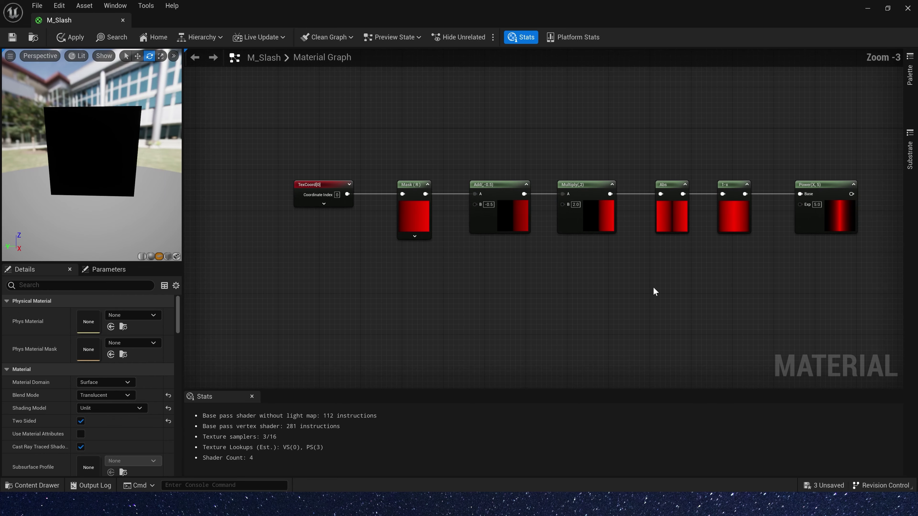
left_click_drag(341, 131, 863, 249)
right_click_drag(588, 296, 610, 255)
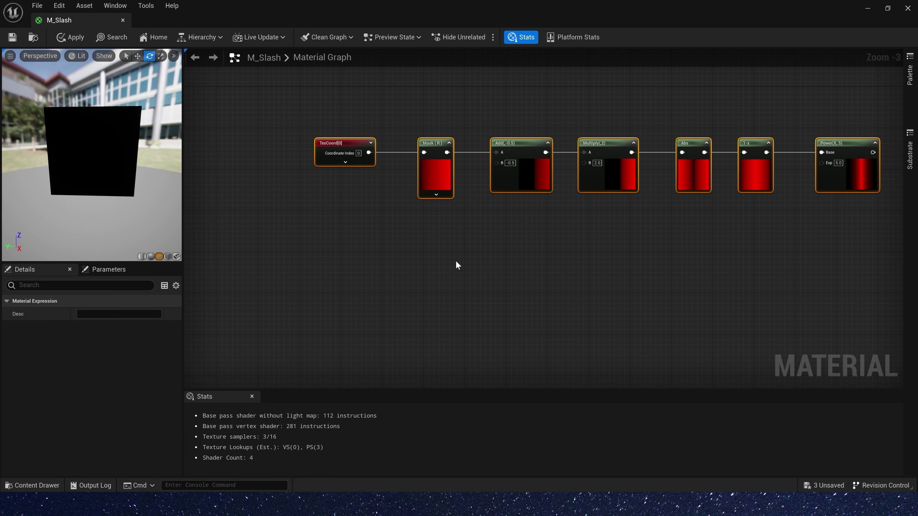
key("ctrl+c")
key("ctrl+v")
left_click_drag(456, 261, 585, 235)
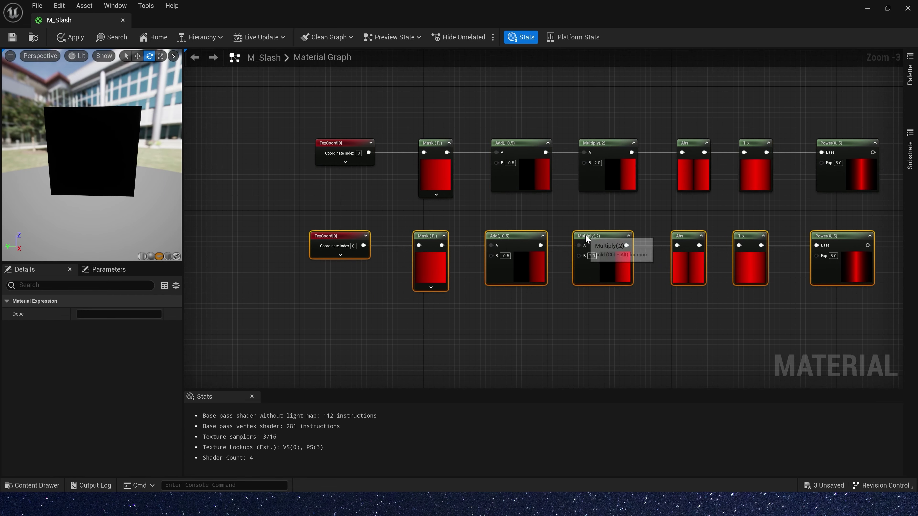
- Switch the component mask in the duplicated lower chain from R to G
left_click(430, 264)
scroll(474, 262, "up", 3)
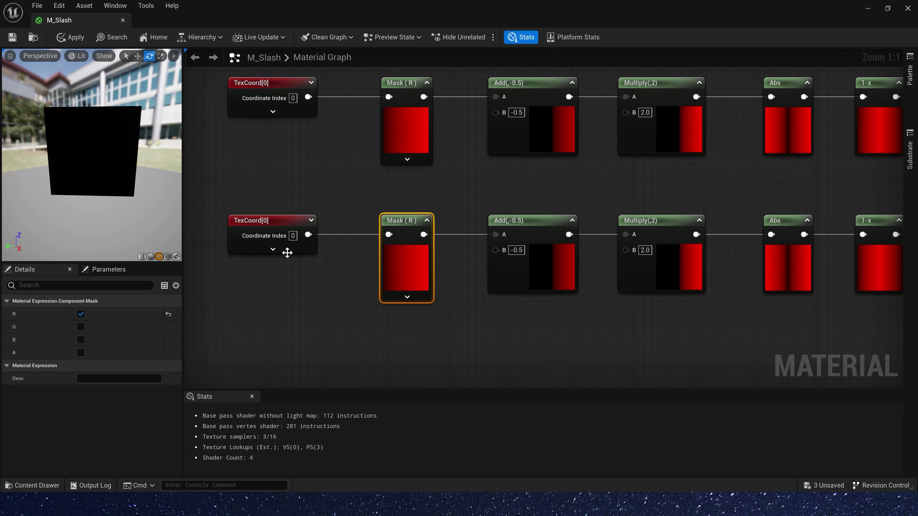
left_click(80, 313)
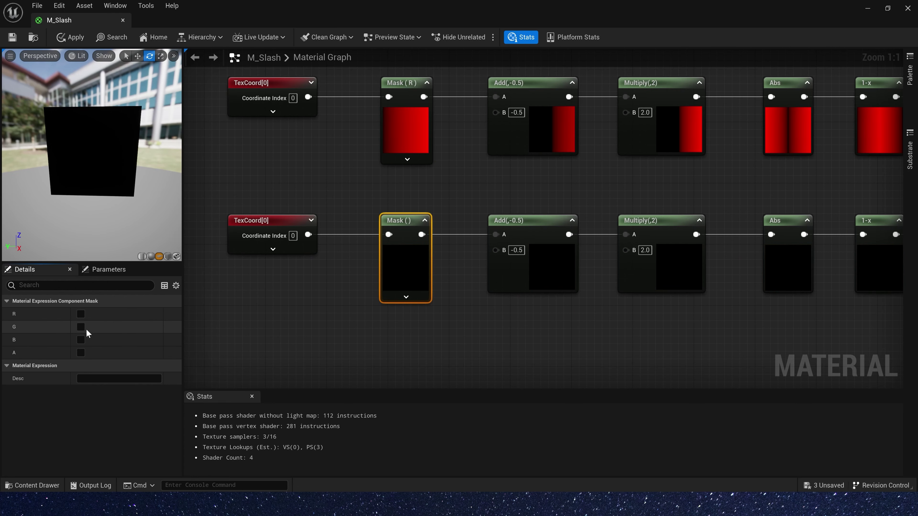
left_click(80, 327)
- Move the lower TexCoord away from the G mask and insert an Add node into the connection between them
scroll(329, 314, "down", 2)
right_click_drag(607, 322, 777, 289)
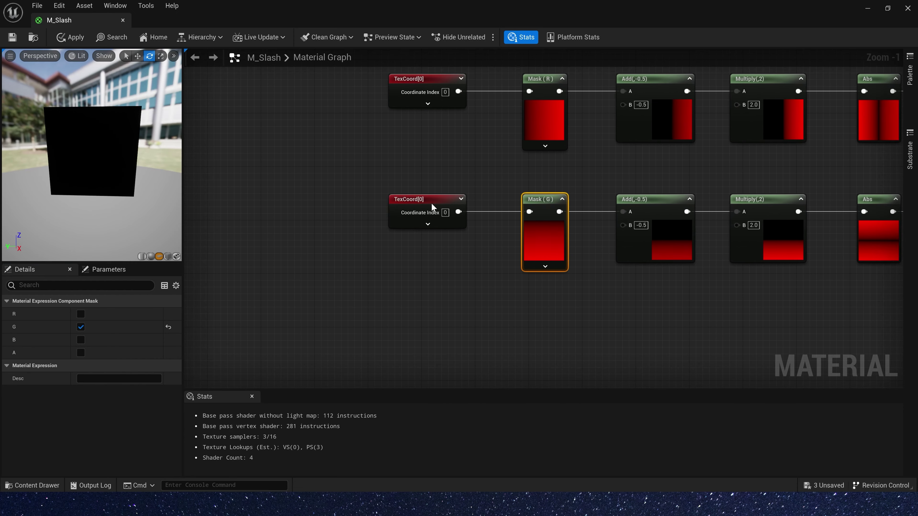
left_click_drag(431, 204, 323, 203)
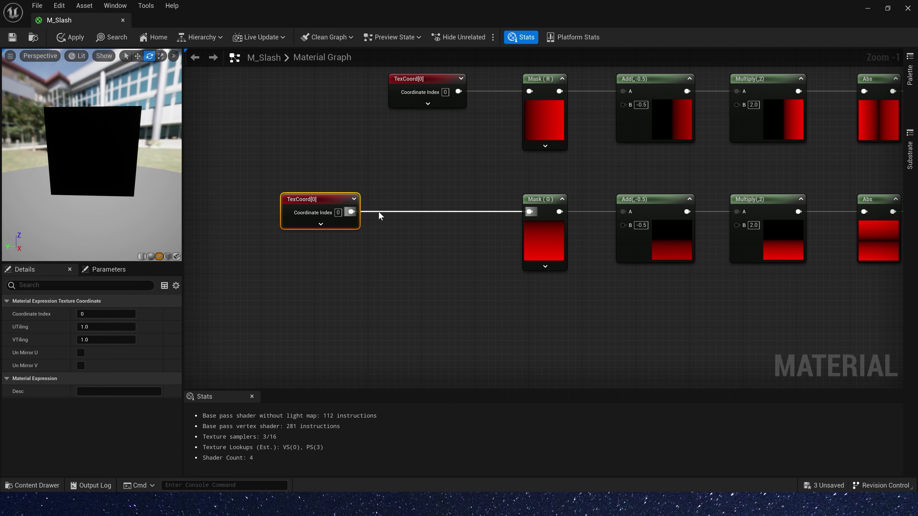
left_click(407, 198)
left_click_drag(351, 212, 529, 212)
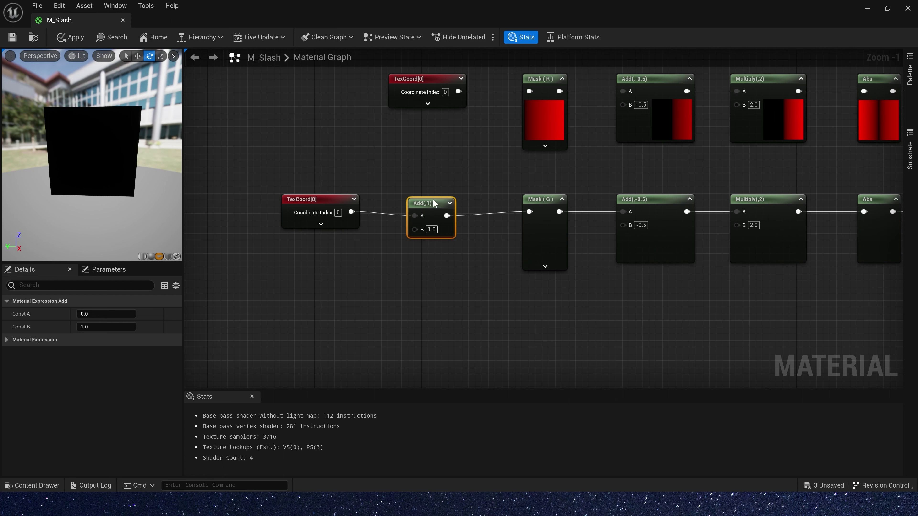
- Create an AppendVector node with a constant of 0 feeding A, and connect its output to the new Add node's B
right_click_drag(322, 263, 346, 258)
type("appe")
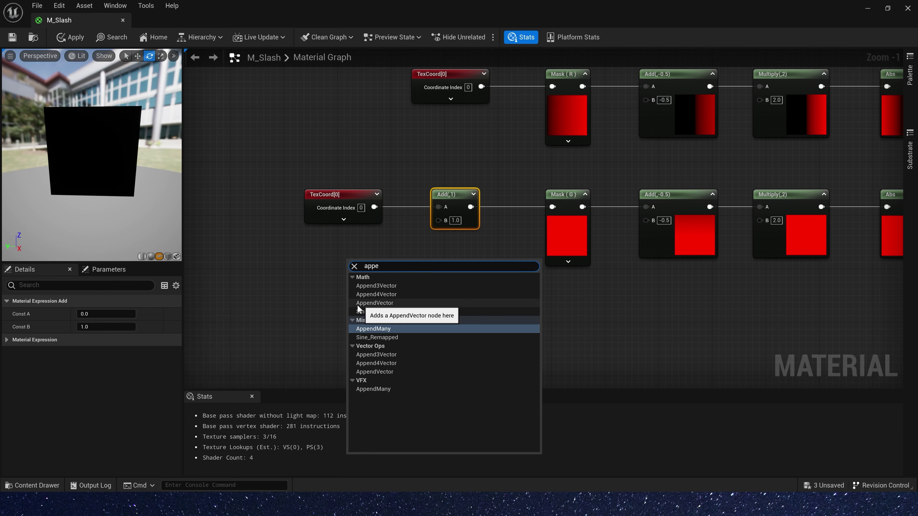
left_click(393, 306)
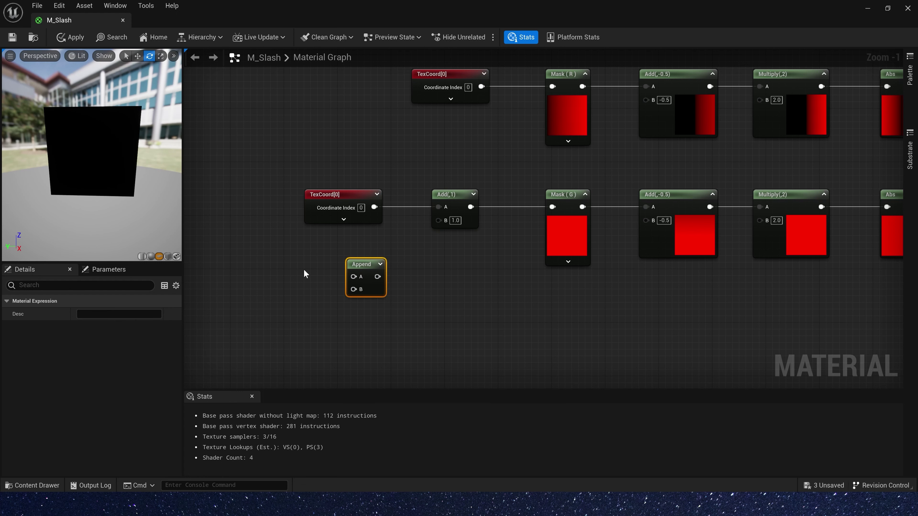
left_click(280, 259)
left_click_drag(291, 261, 354, 276)
left_click_drag(277, 247, 277, 260)
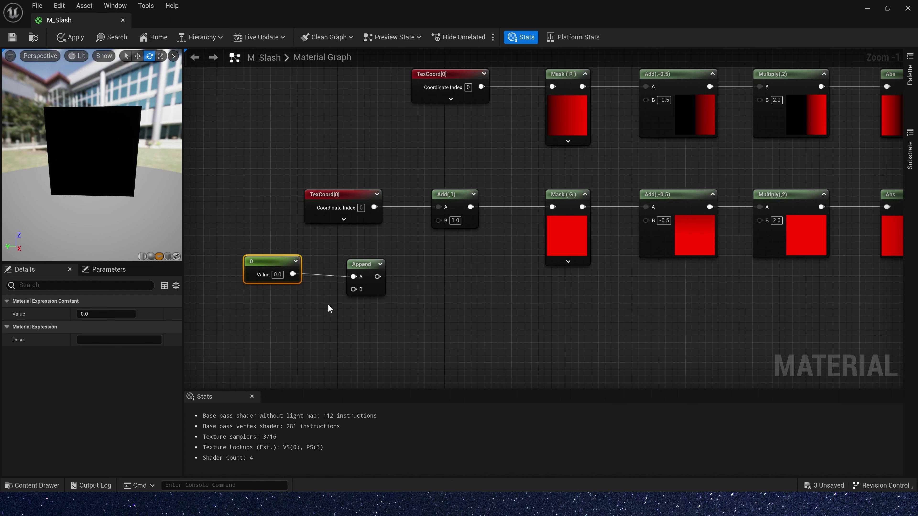
left_click_drag(377, 277, 438, 220)
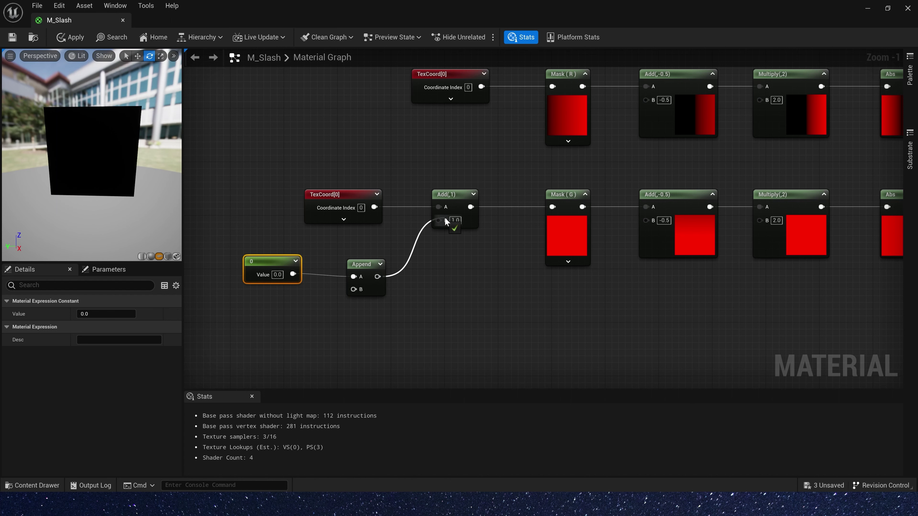
- Add a Lerp node with A set to -1, feeding the Append node's B input
right_click_drag(453, 260, 611, 180)
left_click(456, 259)
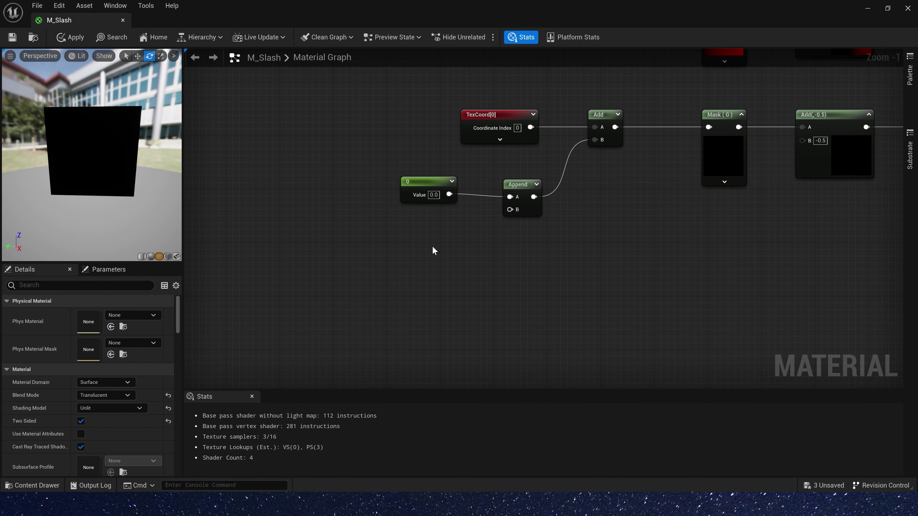
left_click(446, 246)
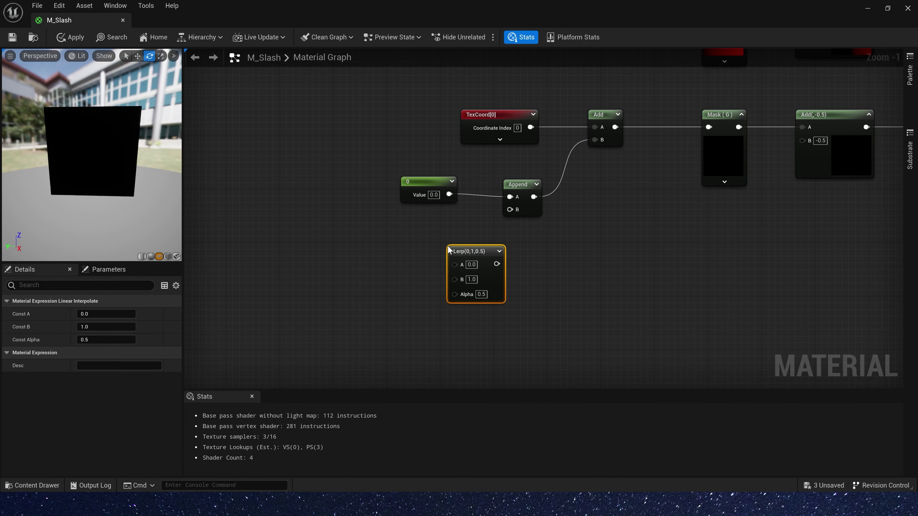
left_click_drag(497, 264, 510, 210)
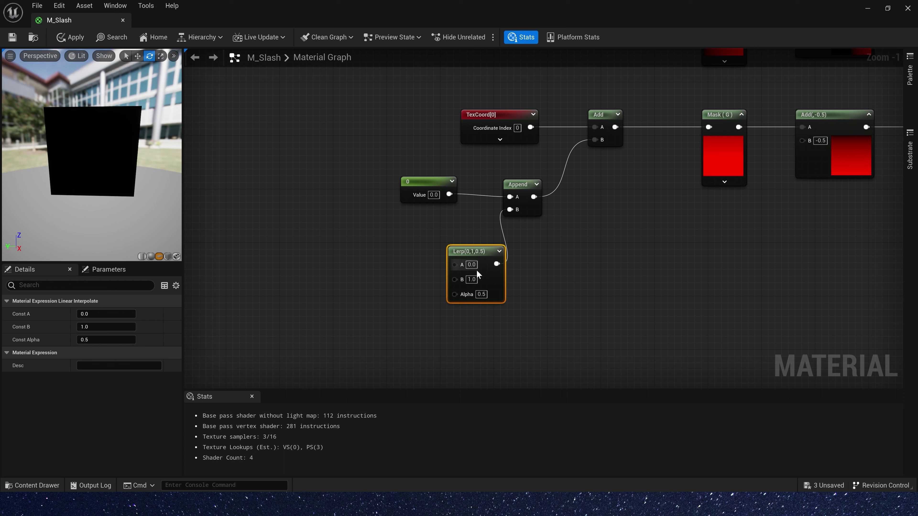
left_click(471, 265)
type("-1")
key("Tab")
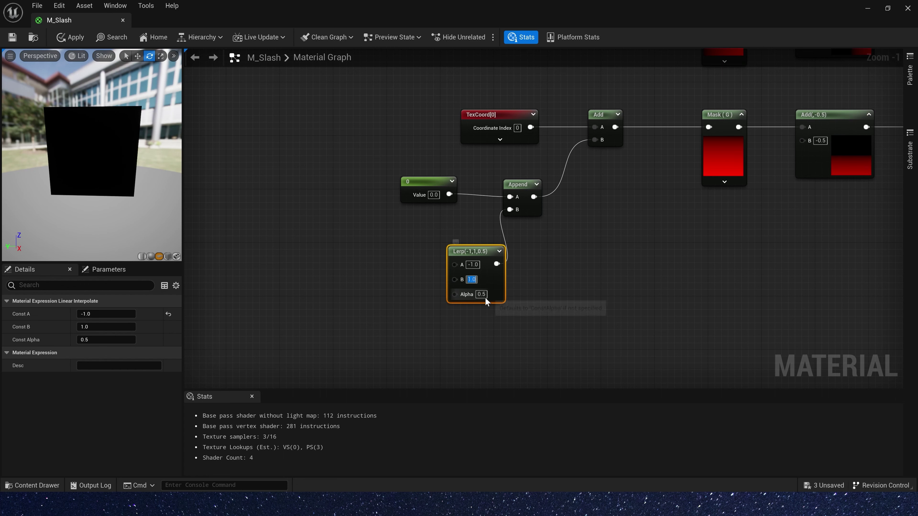
- Add a Multiply node that combines the outputs of the two Power nodes
scroll(578, 289, "down", 2)
right_click_drag(682, 254, 277, 285)
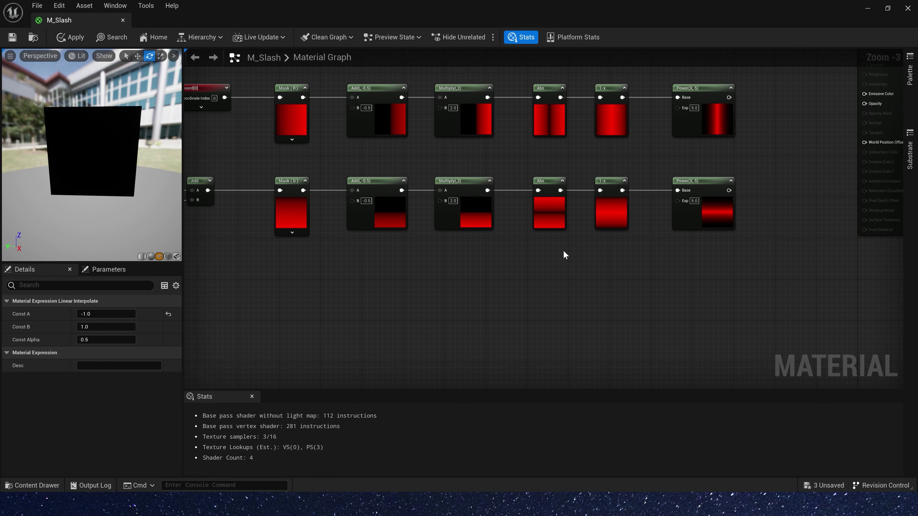
right_click_drag(630, 253, 529, 285)
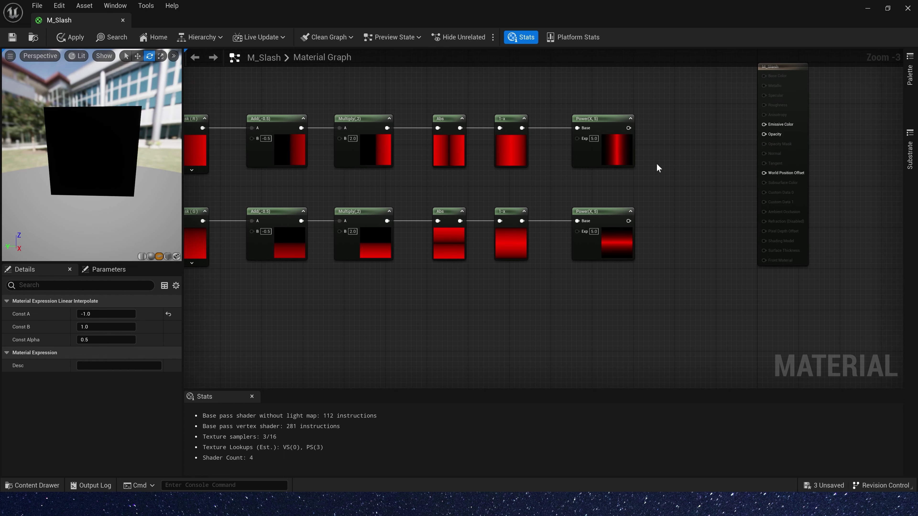
key("m")
left_click(670, 159)
left_click_drag(628, 128, 629, 221)
left_click(704, 164)
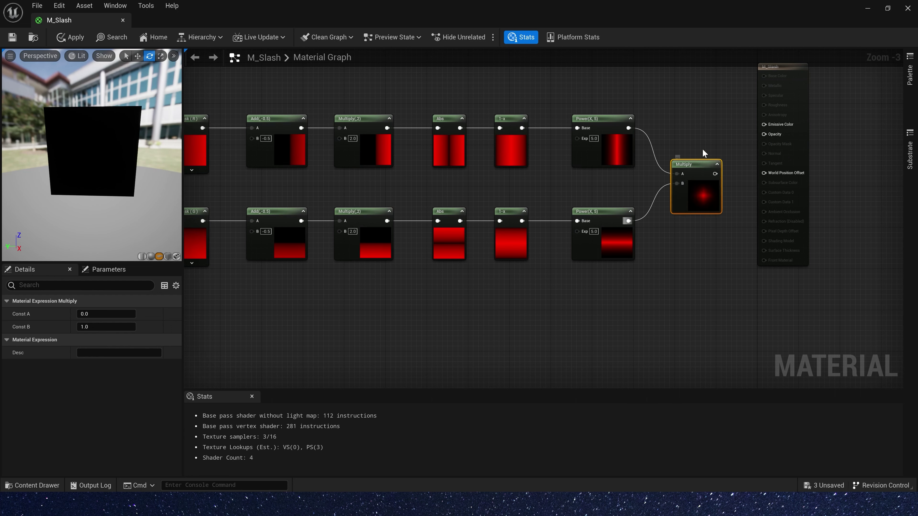
- Connect the combined mask's Multiply output to the material's Emissive Color
right_click_drag(725, 117, 614, 194)
scroll(601, 271, "up", 1)
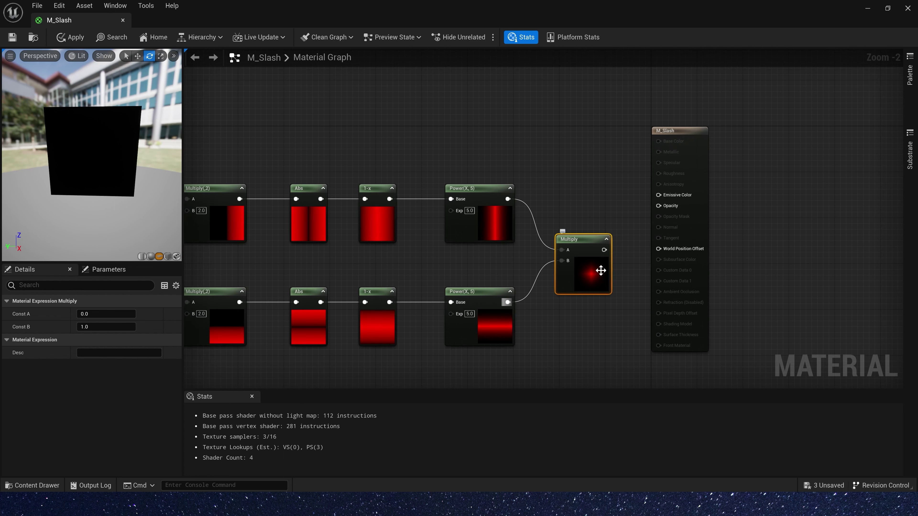
left_click_drag(605, 250, 665, 195)
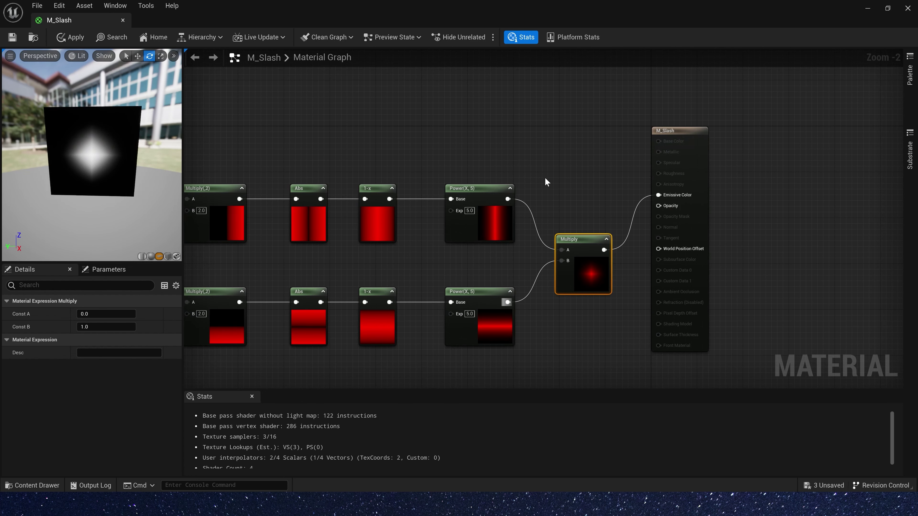
- Add a Time node near the Lerp and connect it to a new Sine node
right_click_drag(302, 273, 437, 258)
scroll(297, 254, "up", 2)
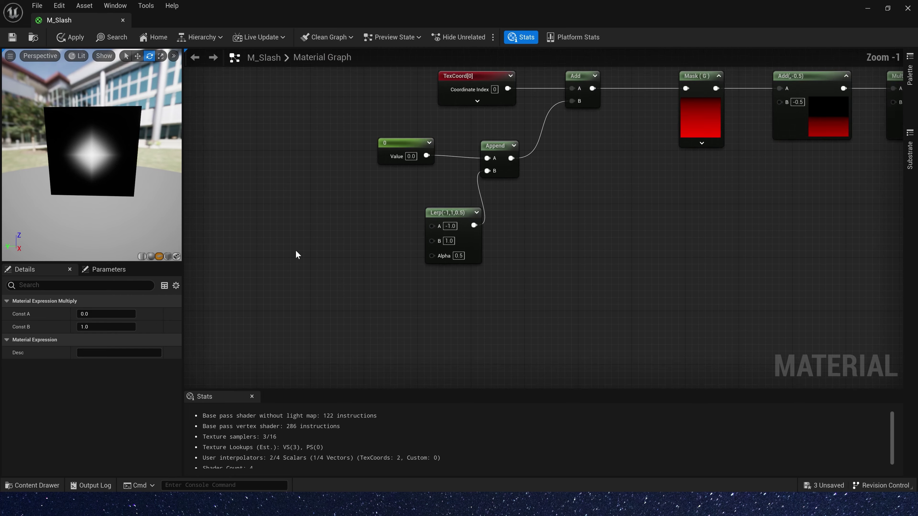
right_click(310, 258)
type("time")
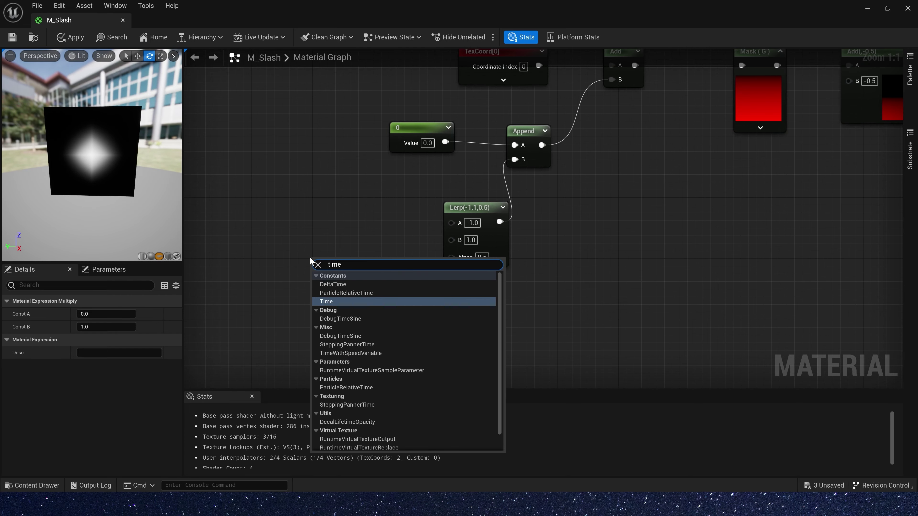
left_click(326, 303)
mouse_move(325, 276)
left_mouse_down()
mouse_move(251, 285)
mouse_move(333, 284)
left_mouse_up()
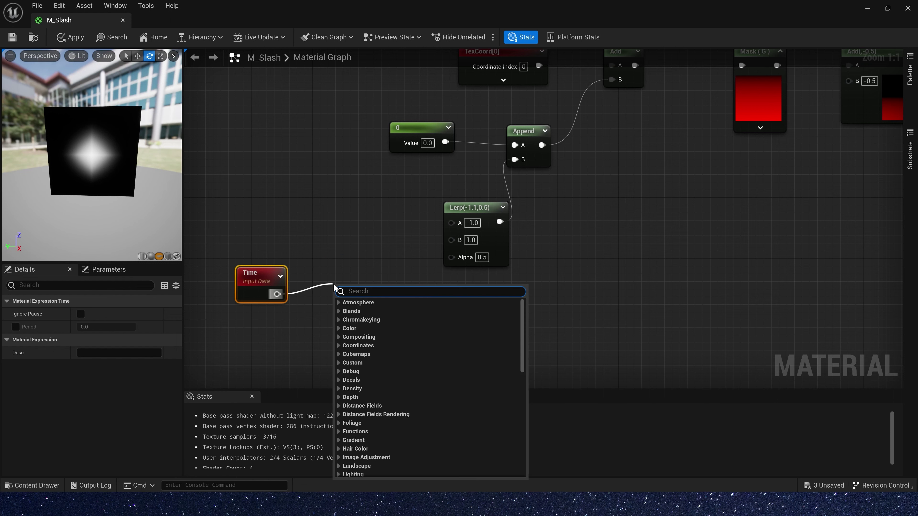
type("sine")
key("Return")
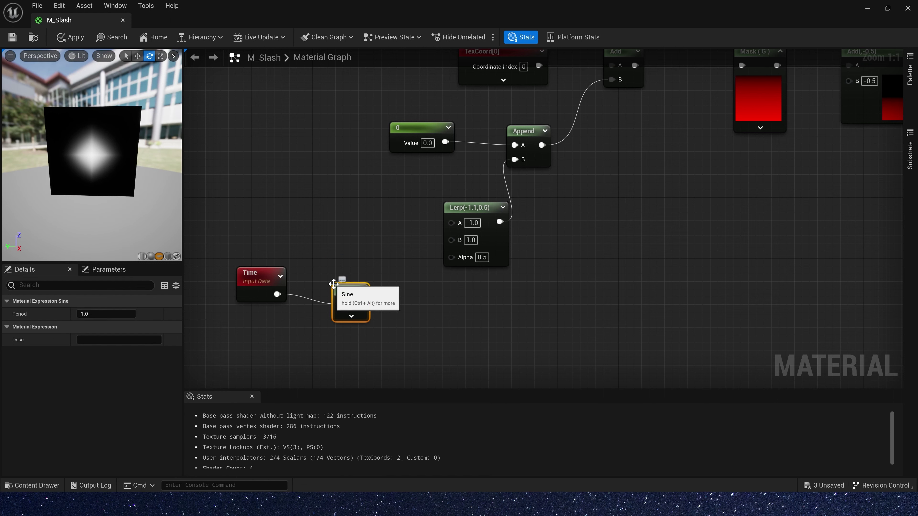
- Feed the Sine output through a ConstantBiasScale node into the Lerp's Alpha input
left_click_drag(359, 304, 437, 309)
type("con")
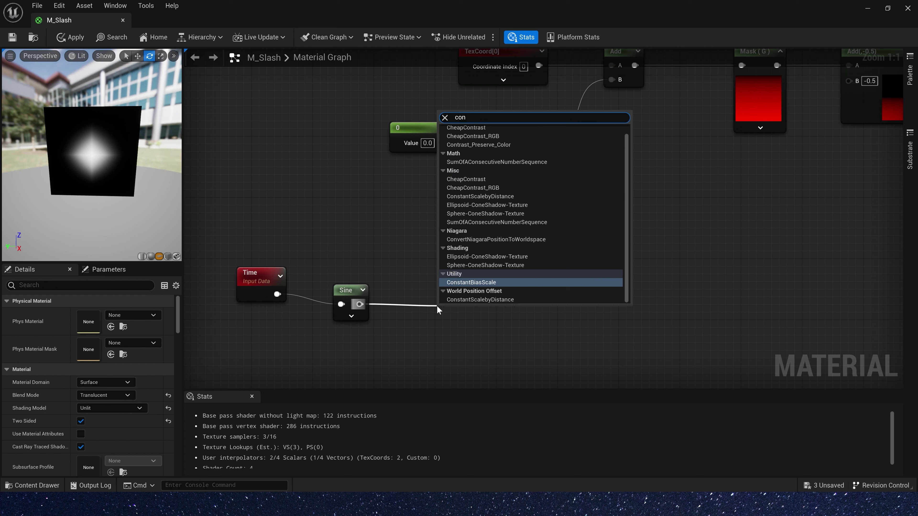
key("Return")
left_click_drag(229, 353, 461, 262)
left_click(432, 301)
mouse_move(131, 201)
left_mouse_down()
mouse_move(114, 192)
mouse_move(117, 201)
left_mouse_up()
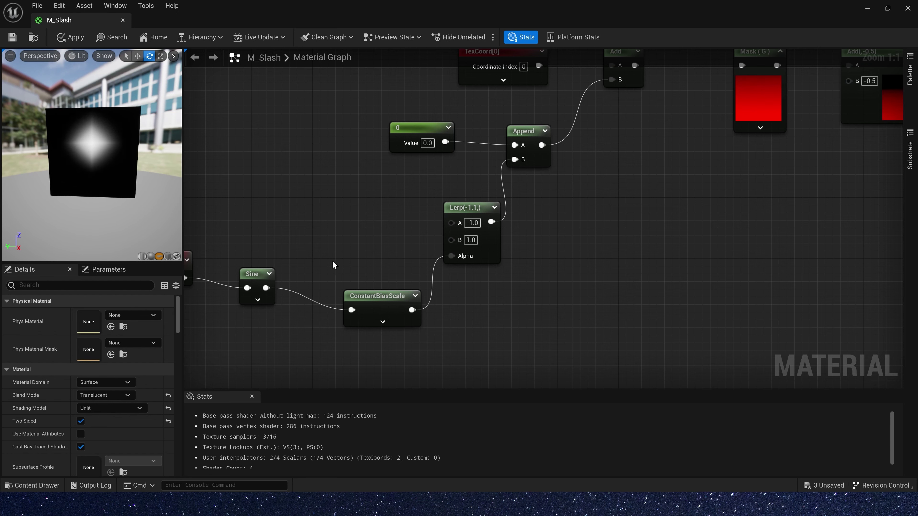
- Save the M_Slash material and close its editor window
left_click(12, 37)
right_click_drag(288, 202, 328, 202)
scroll(329, 202, "down", 1)
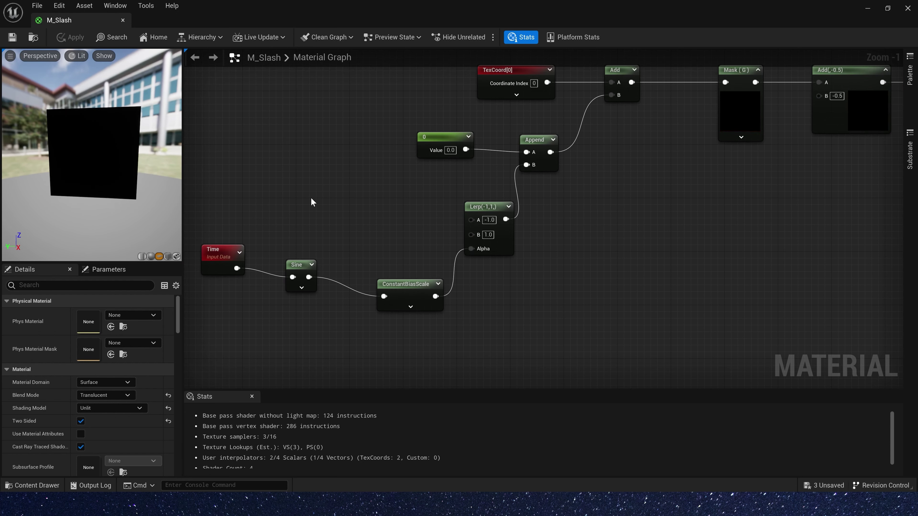
left_click(909, 10)
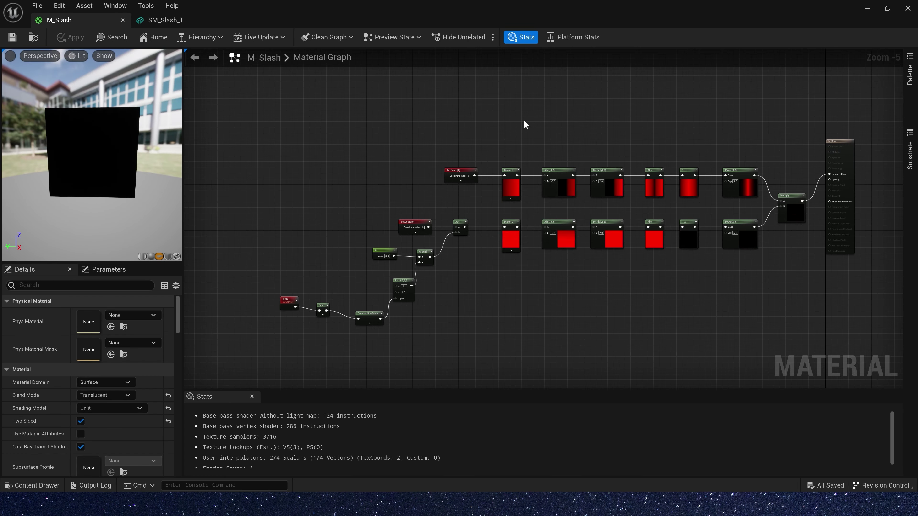
- Add a Texture Sample node above the gradient chains and assign it the HairDebugColor texture
scroll(524, 120, "up", 3)
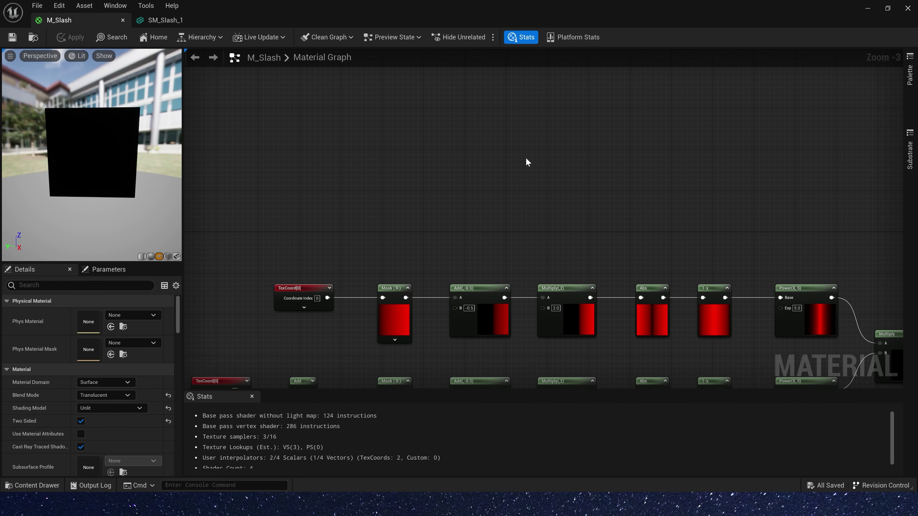
left_click(519, 159)
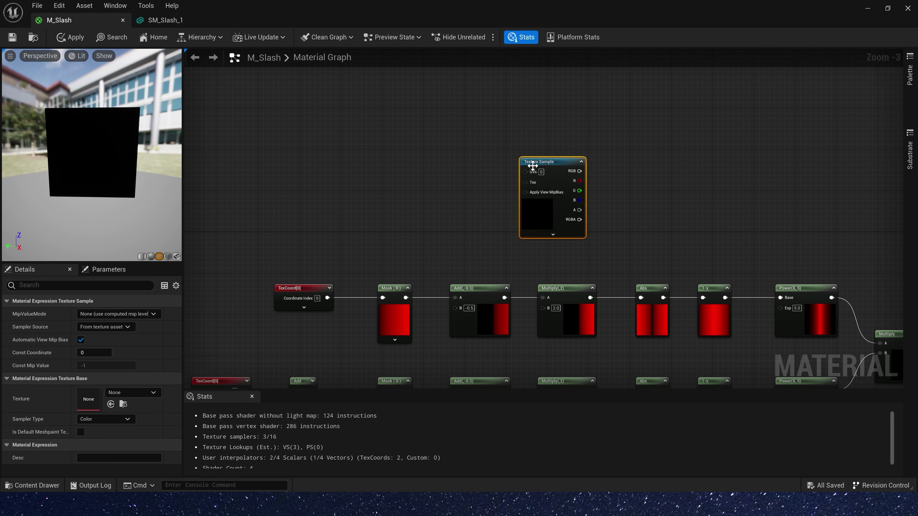
left_click(147, 392)
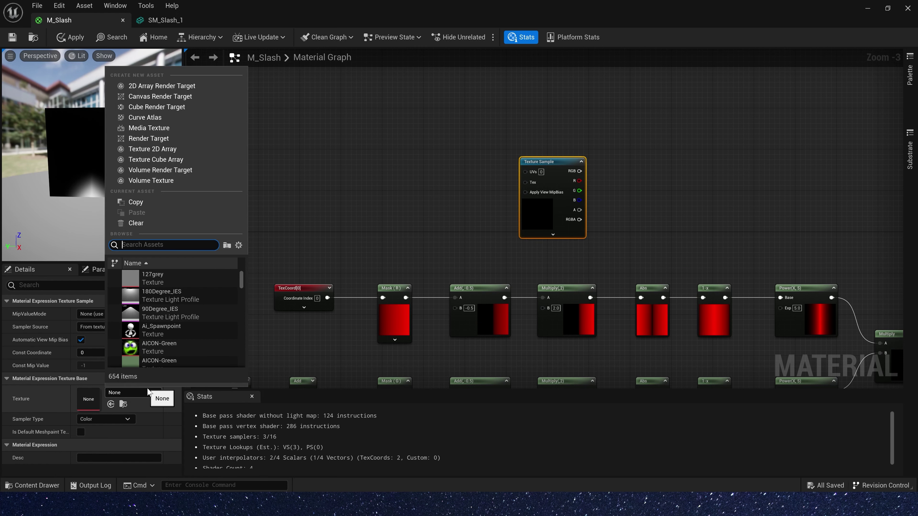
type("color")
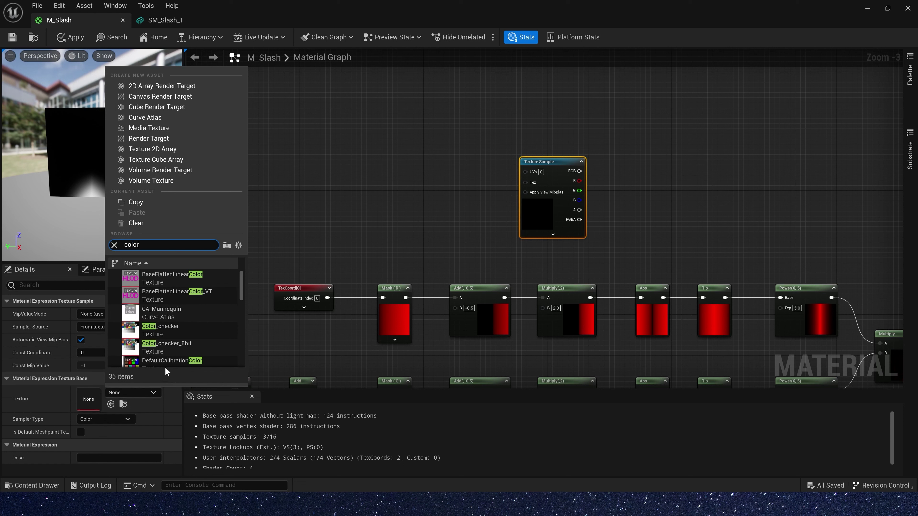
scroll(177, 343, "down", 3)
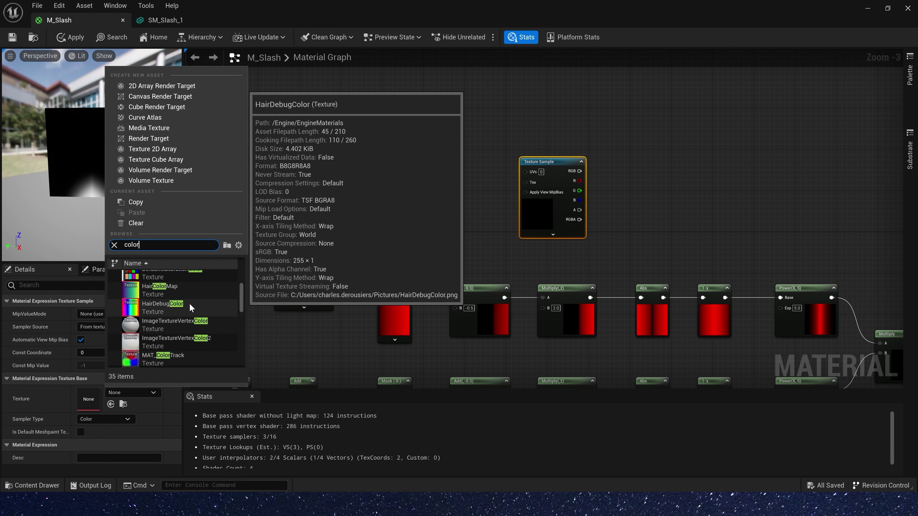
left_click(177, 305)
- Add a Multiply node with the Texture Sample's RGB in A and the combined gradient mask in B
scroll(515, 218, "down", 1)
left_click_drag(461, 181, 525, 174)
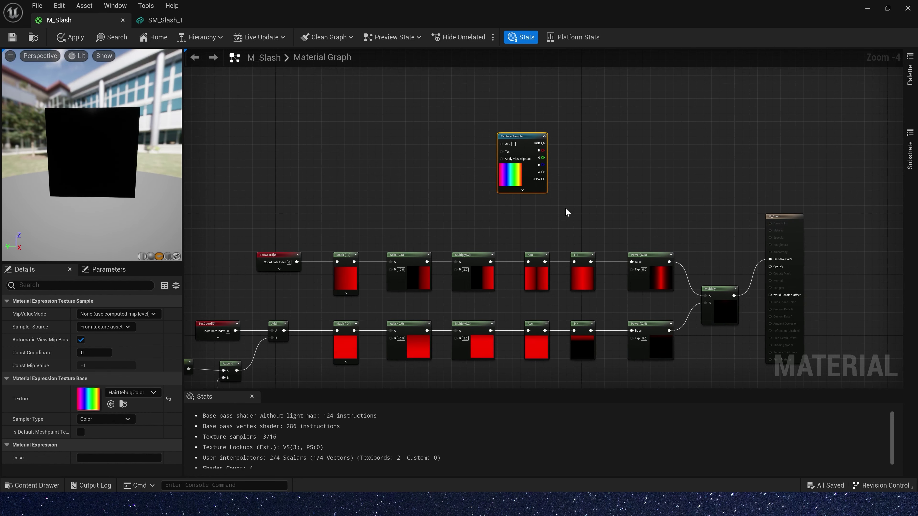
key("m")
left_click(646, 173)
scroll(506, 209, "down", 2)
right_click_drag(532, 187, 687, 103)
left_click_drag(369, 129, 895, 307)
left_click_drag(865, 180, 670, 160)
right_click_drag(671, 161, 535, 281)
left_click_drag(535, 285, 645, 200)
left_click_drag(535, 155, 646, 193)
left_click(660, 186)
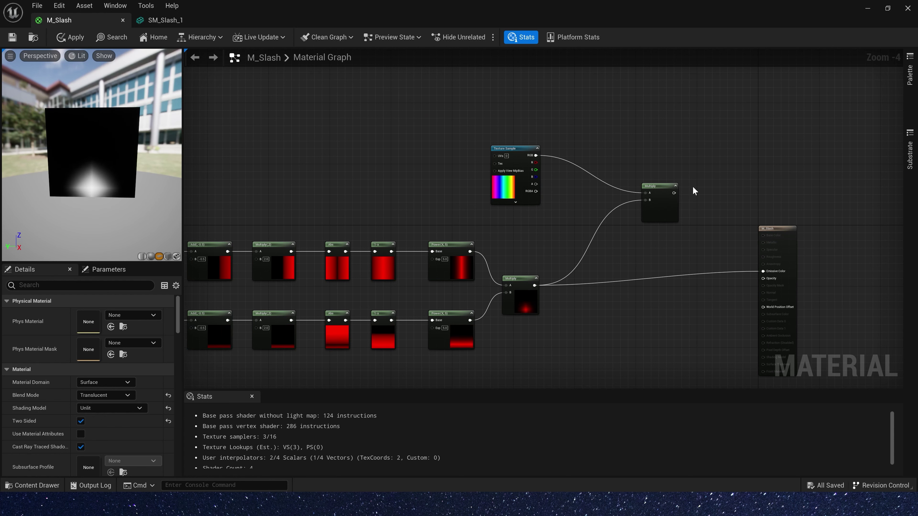
- Connect the color Multiply's output to Emissive Color in place of the plain gradient mask
scroll(692, 189, "up", 1)
right_click_drag(688, 194, 617, 172)
left_click_drag(595, 169, 717, 275)
- Add a Multiply node below the color branch and connect the combined gradient mask to its A input
right_click_drag(537, 340, 527, 259)
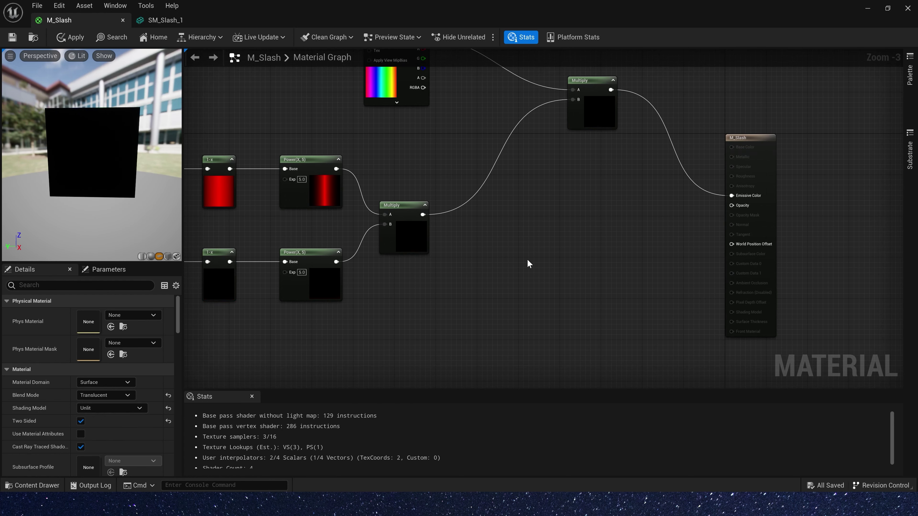
left_click(500, 258)
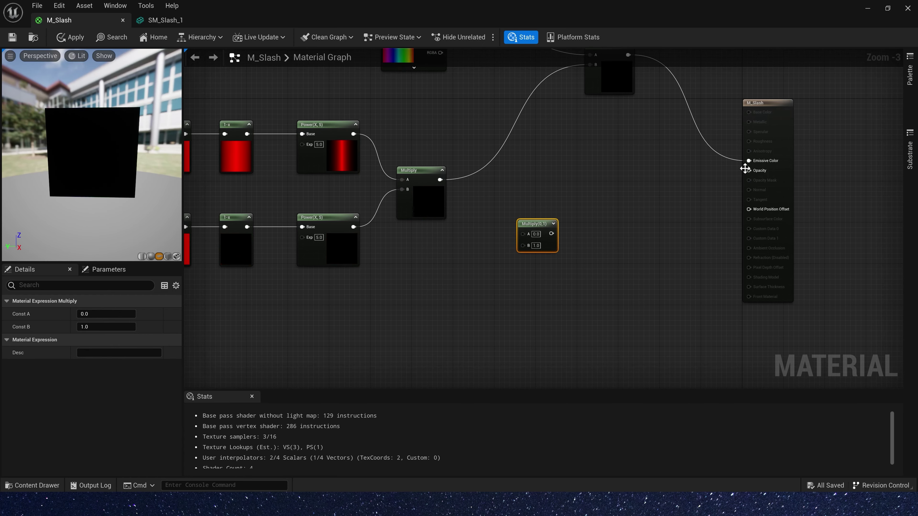
left_click_drag(537, 223, 545, 232)
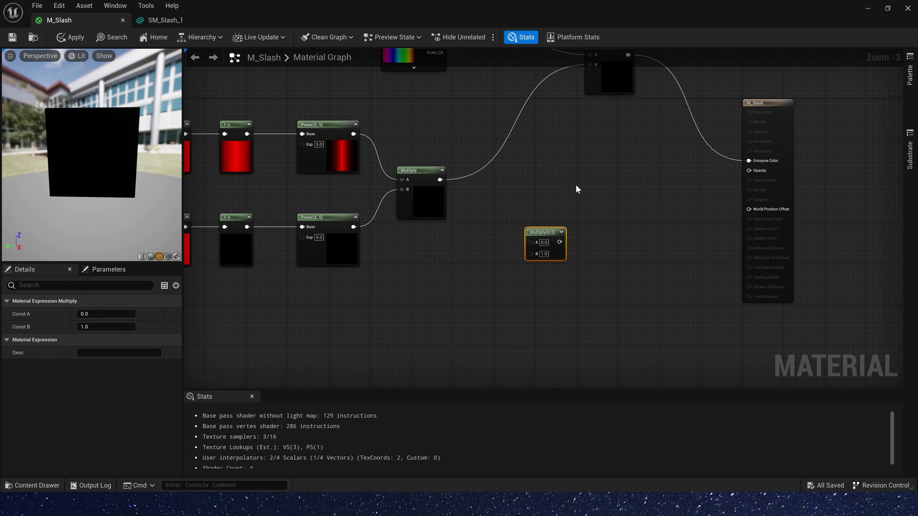
left_click_drag(440, 180, 531, 241)
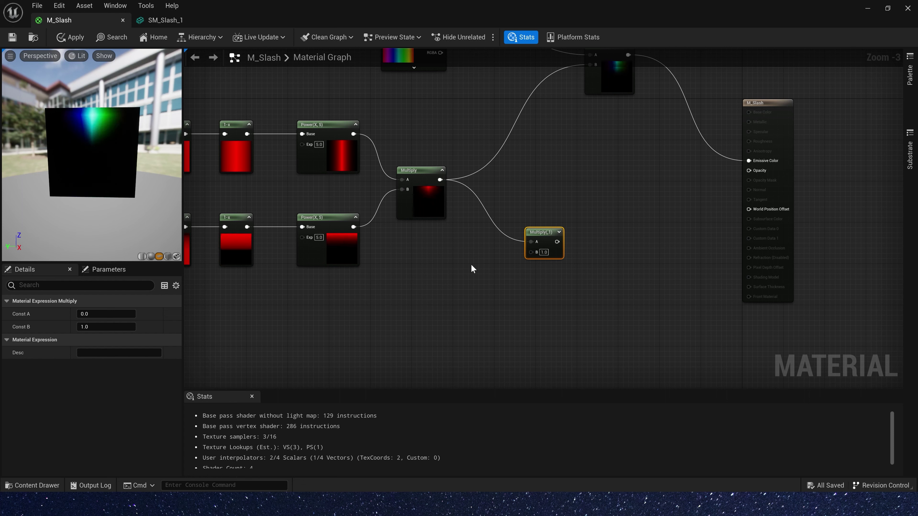
- Add a RadialGradientExponential node, preview it, feed it into the new Multiply's B and connect that Multiply to Opacity
right_click(437, 271)
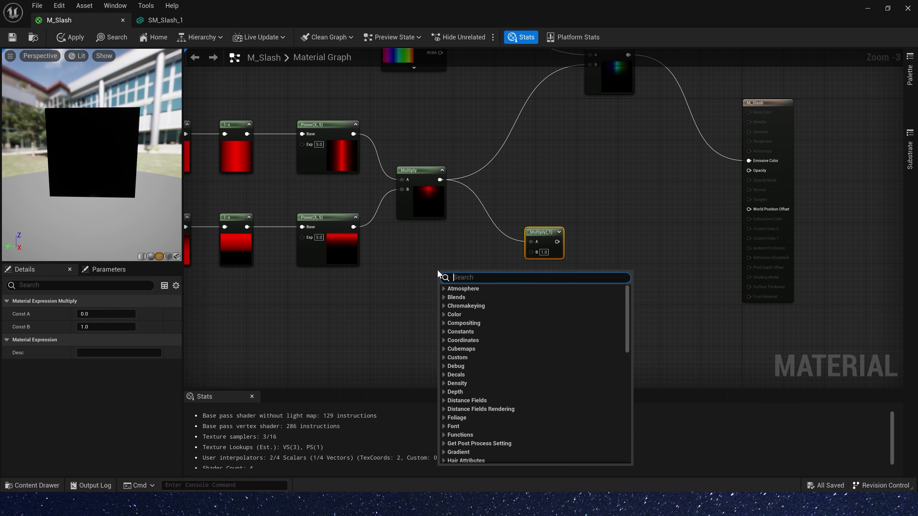
type("radia")
left_click(470, 297)
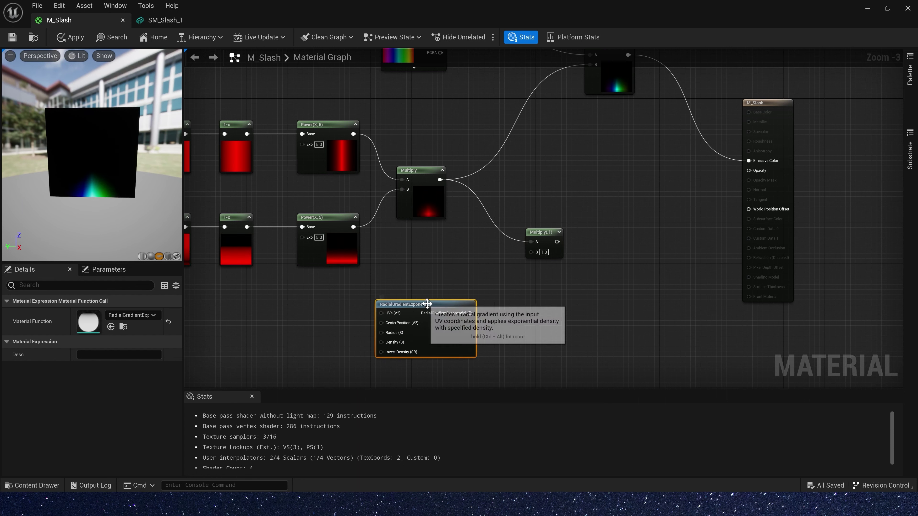
right_click(435, 300)
left_click(479, 121)
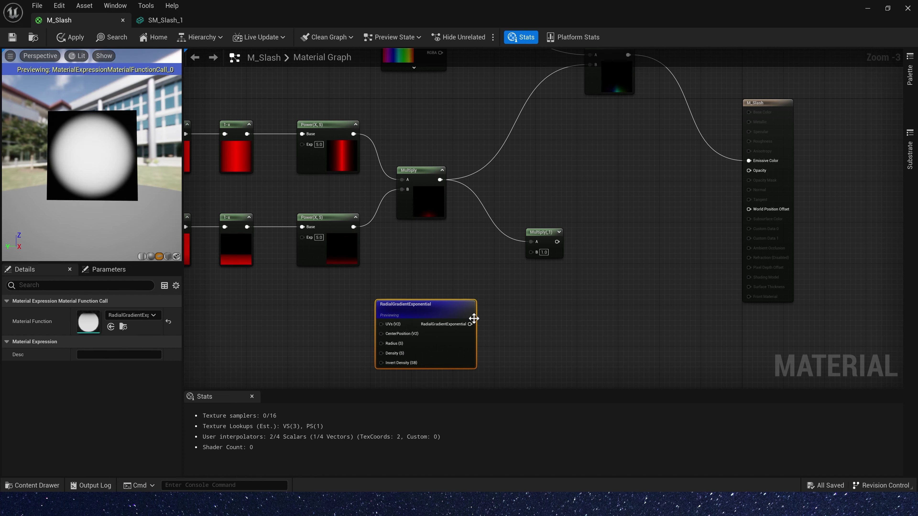
left_click_drag(470, 324, 740, 169)
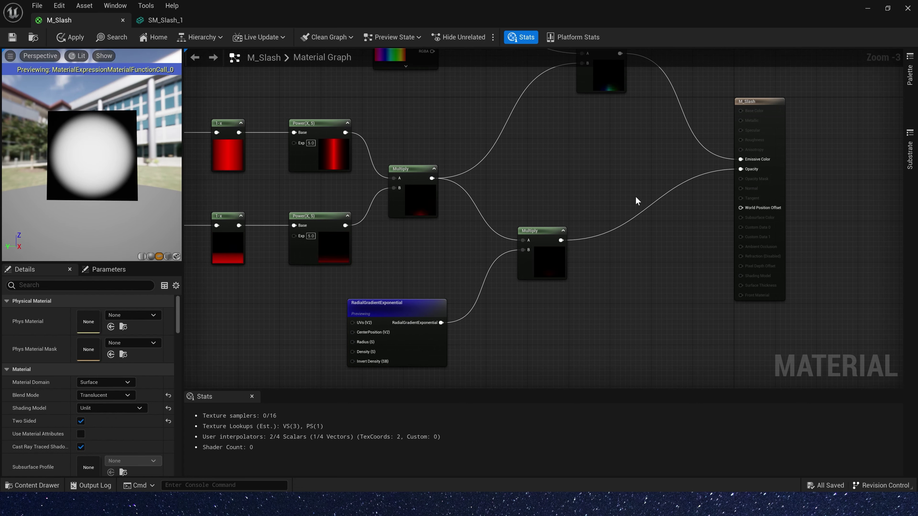
- Delete the Time, Sine and ConstantBiasScale nodes driving the Lerp's Alpha and save the material
right_click_drag(220, 204, 581, 168)
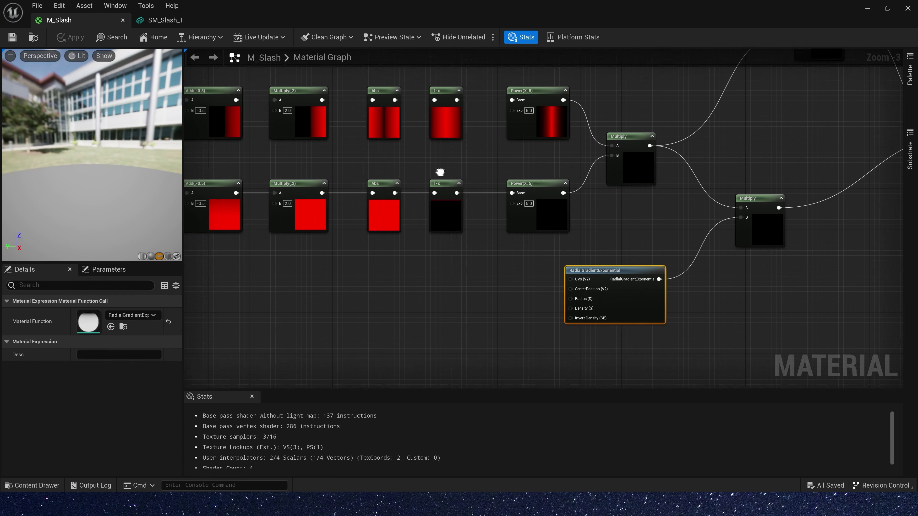
scroll(452, 195, "down", 2)
right_click_drag(273, 256, 488, 237)
scroll(364, 234, "up", 3)
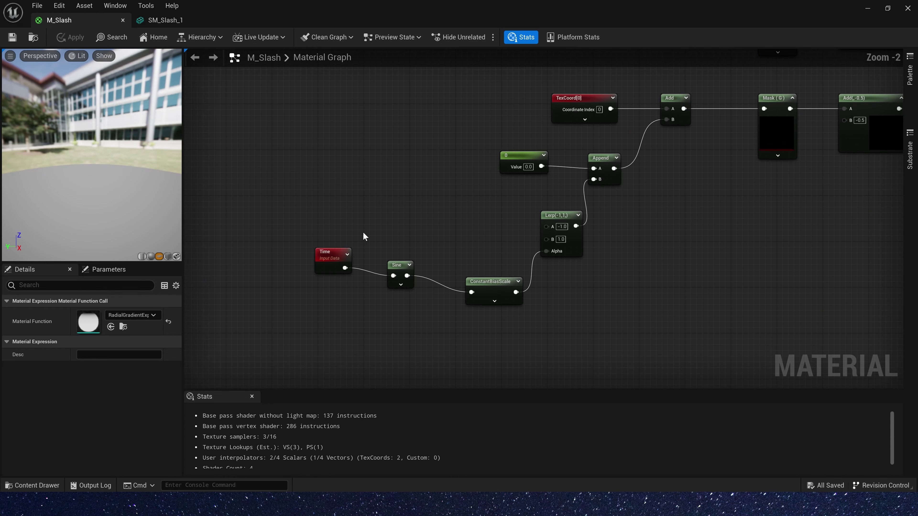
left_click_drag(301, 211, 497, 344)
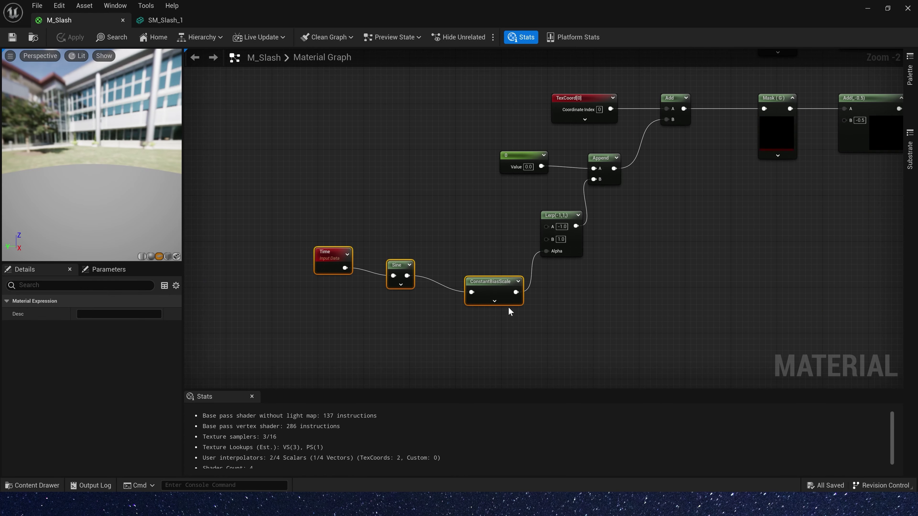
key("Delete")
left_click(17, 40)
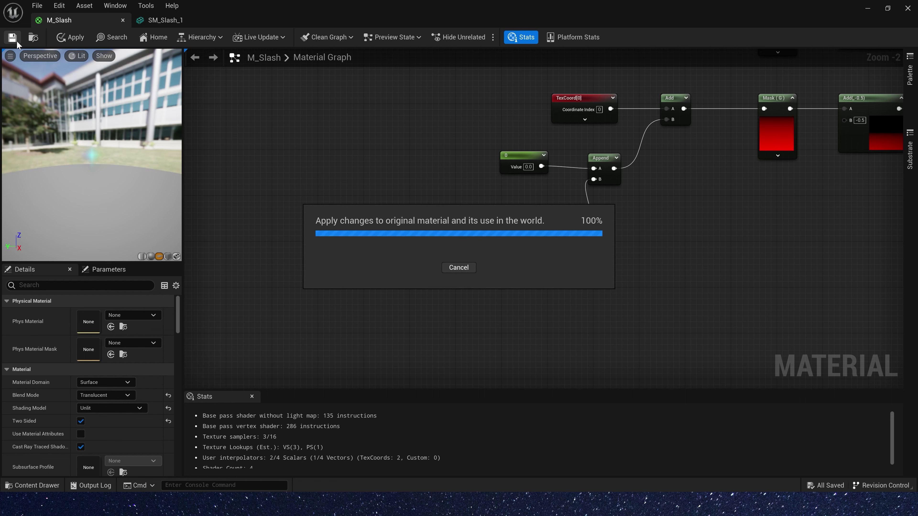
- Examine how the static slash material looks on the SM_Slash_1 mesh, then return to the M_Slash graph
left_click(166, 21)
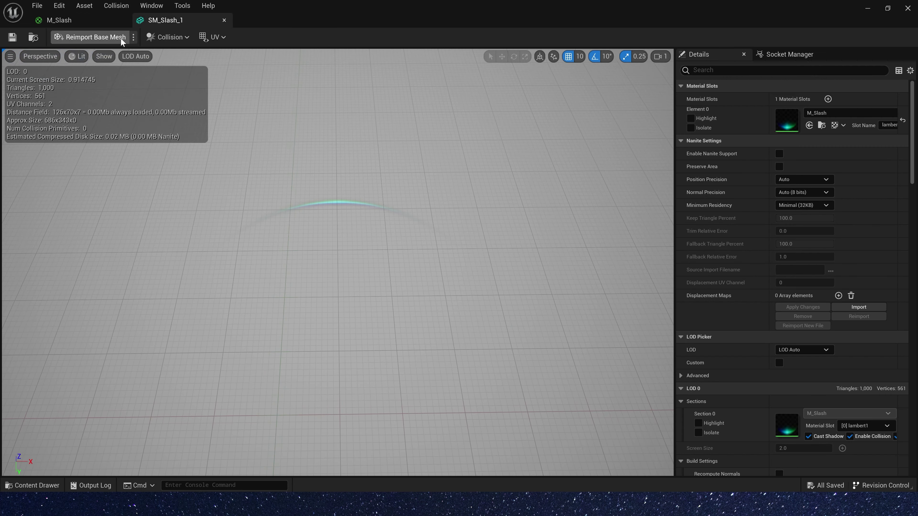
scroll(213, 264, "up", 2)
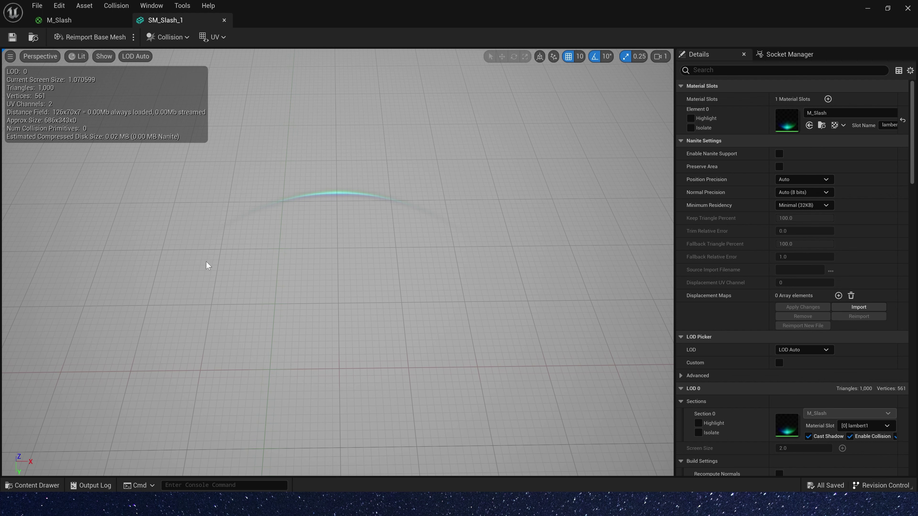
left_click(55, 21)
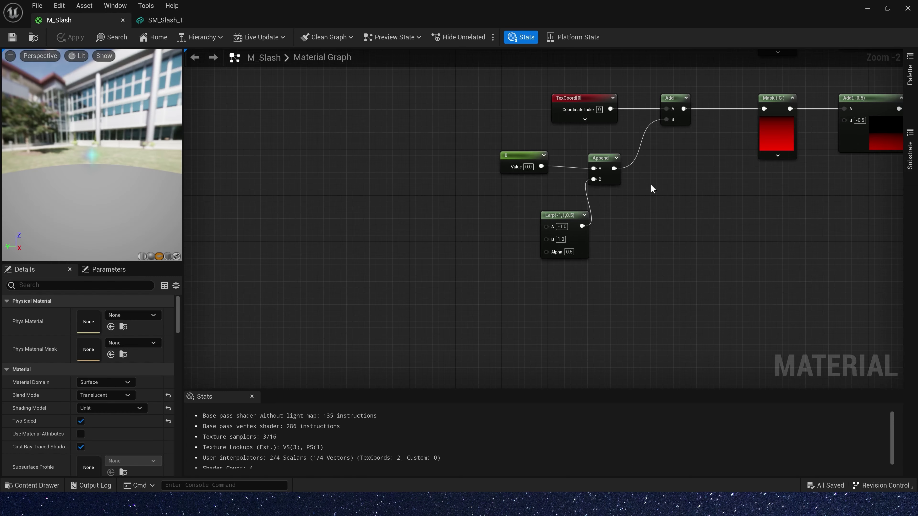
- Set the exponents of both gradient chains' Power nodes to 1, save the material and check the SM_Slash_1 mesh
scroll(651, 188, "up", 3)
right_click_drag(706, 225, 563, 256)
left_click(563, 256)
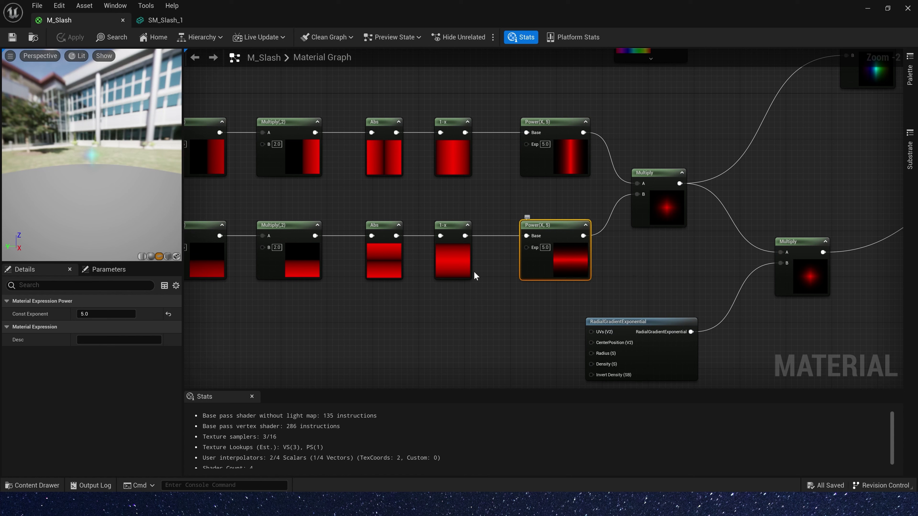
left_click(106, 314)
type("1")
key("Return")
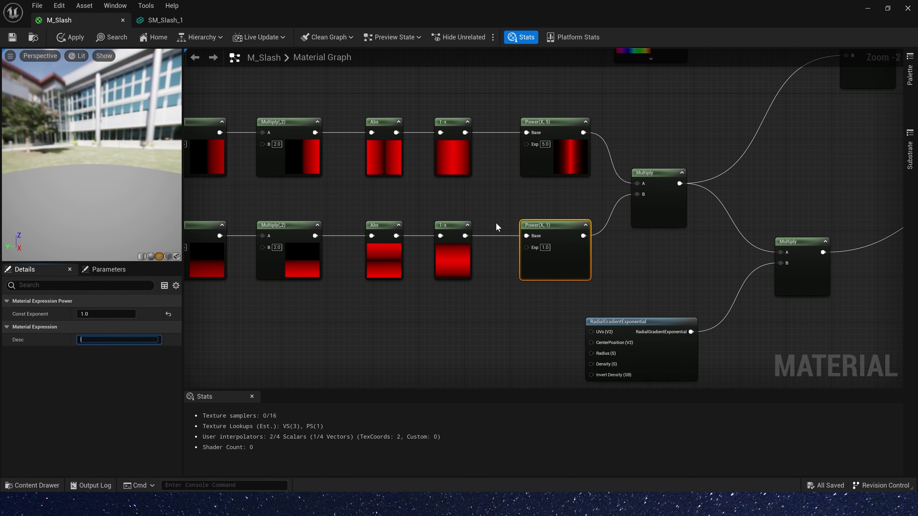
left_click(556, 168)
key("ctrl+s")
left_click(165, 20)
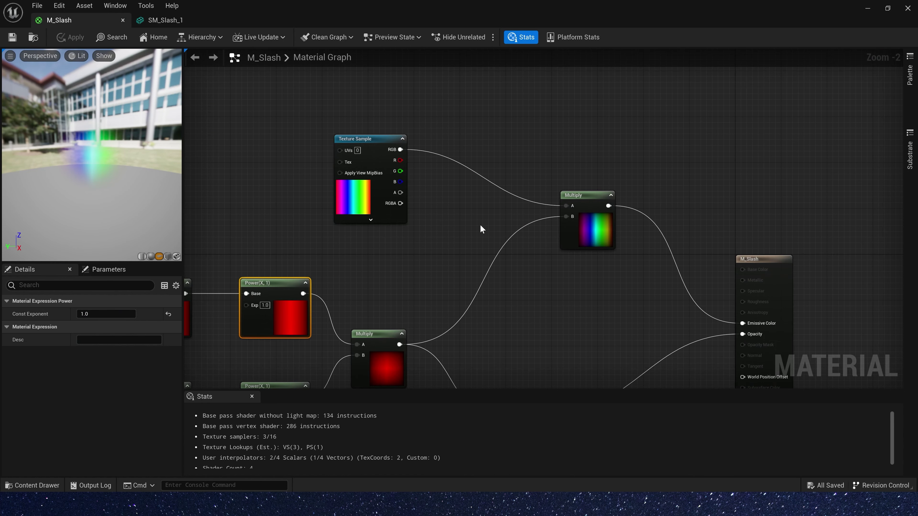
- Move the color Multiply closer to the Texture Sample and add a DeriveHDRfromLDR node fed by its output
left_click(565, 212)
left_click_drag(565, 208, 508, 169)
right_click_drag(601, 142, 539, 155)
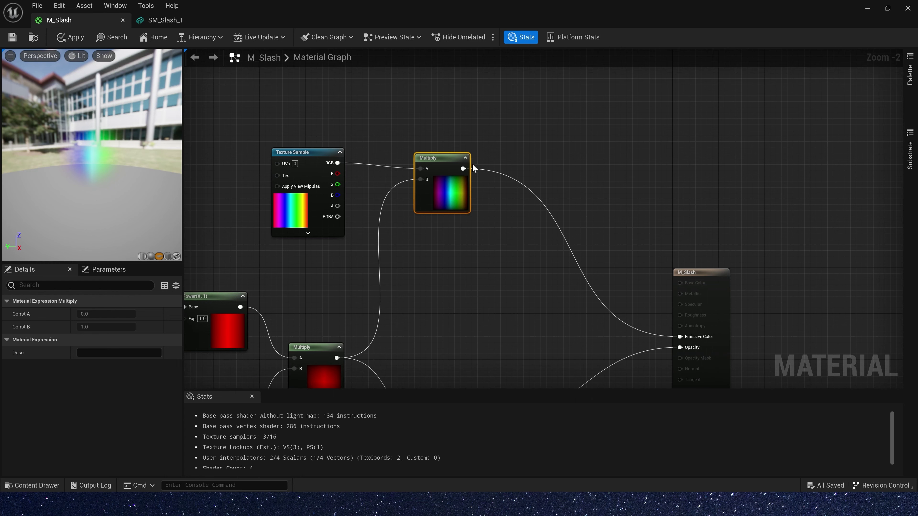
left_click_drag(464, 168, 570, 152)
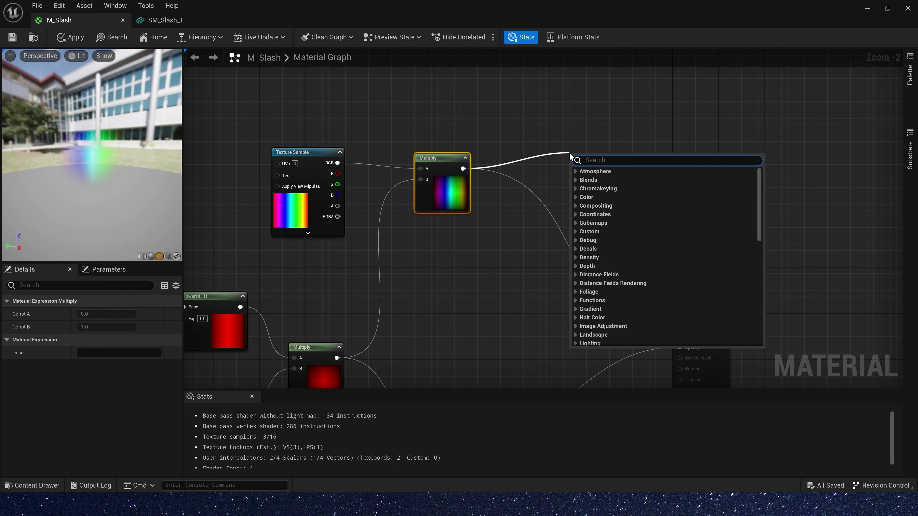
type("h")
left_click(604, 296)
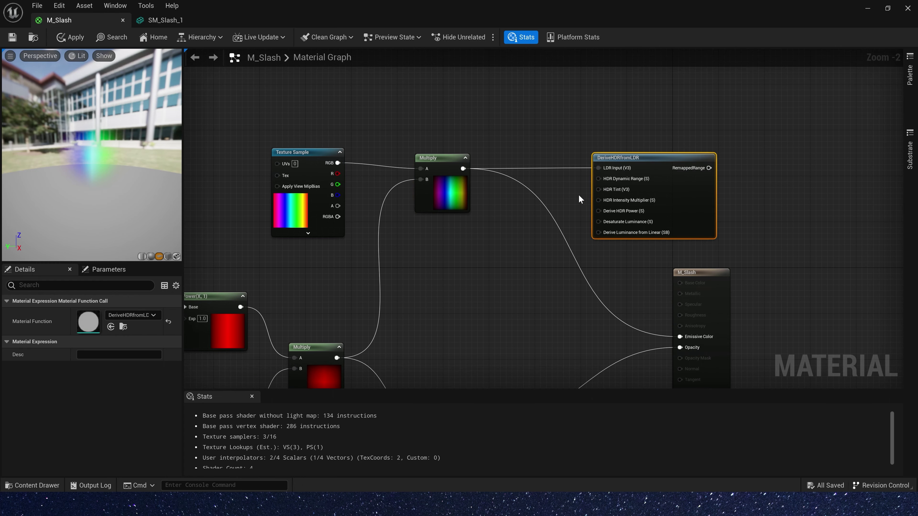
left_click_drag(556, 112, 763, 267)
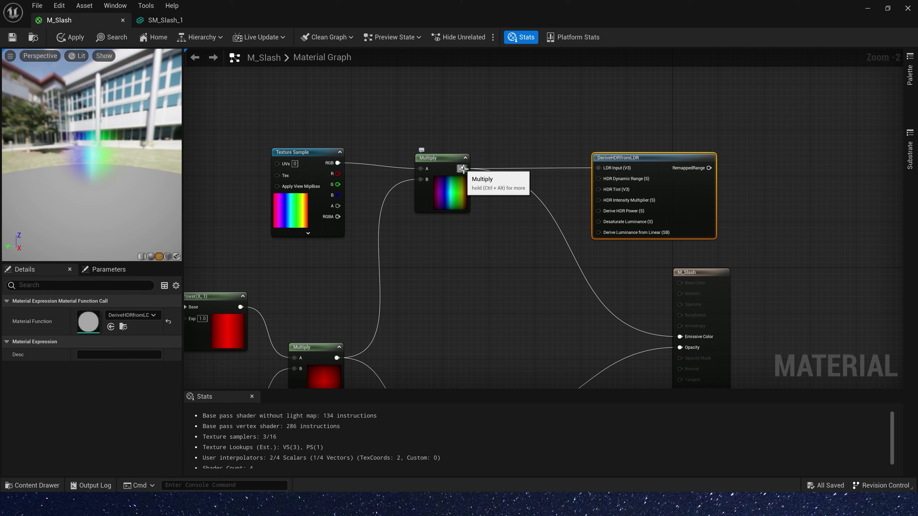
- Break the link into LDR Input and insert a Saturate node between the color Multiply and DeriveHDRfromLDR
left_click(536, 167, "alt")
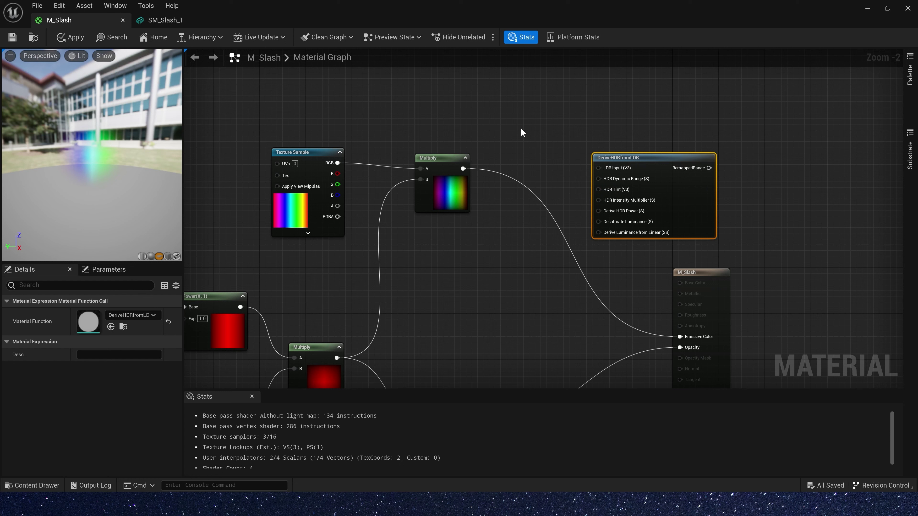
left_click_drag(463, 168, 599, 168)
type("sat")
left_click(544, 277)
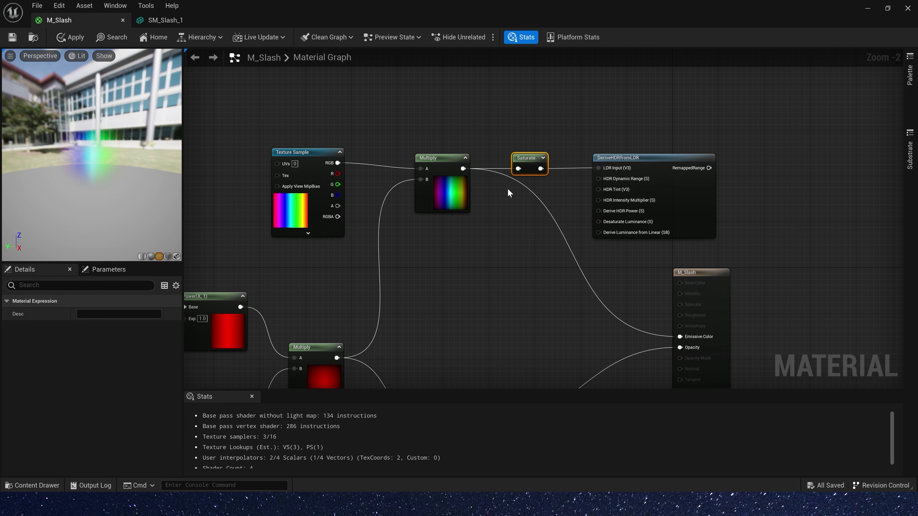
- Add a Multiply node that scales the color Multiply's output by 50 and connect it to HDR Tint
left_click(514, 201)
left_click_drag(463, 168, 521, 217)
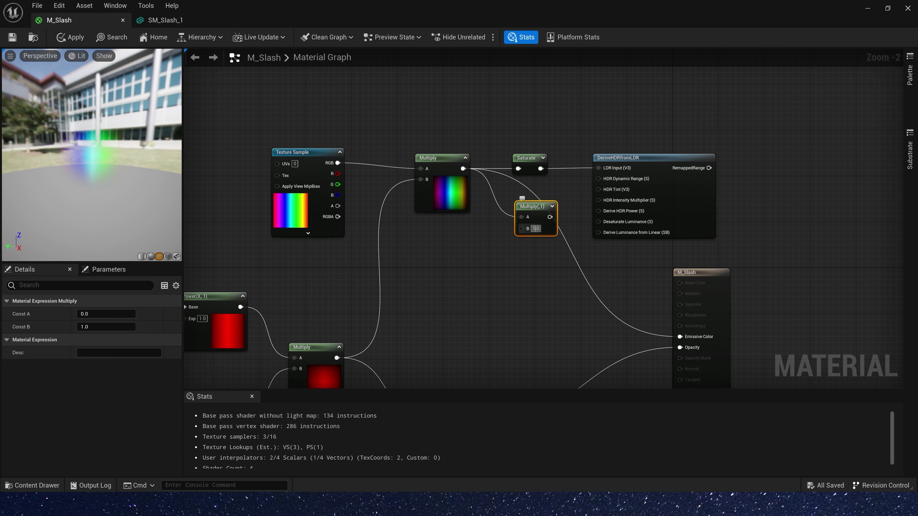
type("50")
left_click(544, 271)
left_click_drag(550, 217, 599, 189)
- Move the M_Slash result node away from the HDR nodes, connect RemappedRange to Emissive Color, and check the glow
right_click_drag(604, 258, 517, 226)
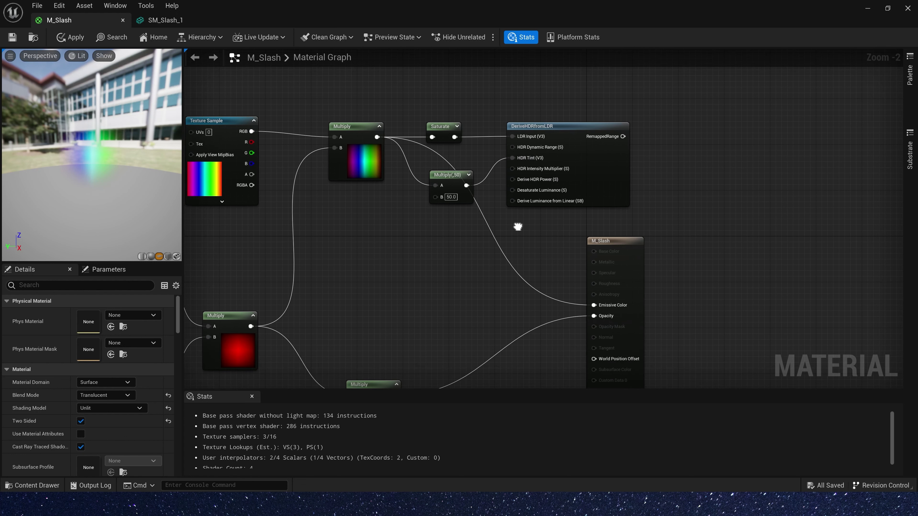
left_click_drag(614, 246, 694, 246)
left_click_drag(622, 136, 674, 305)
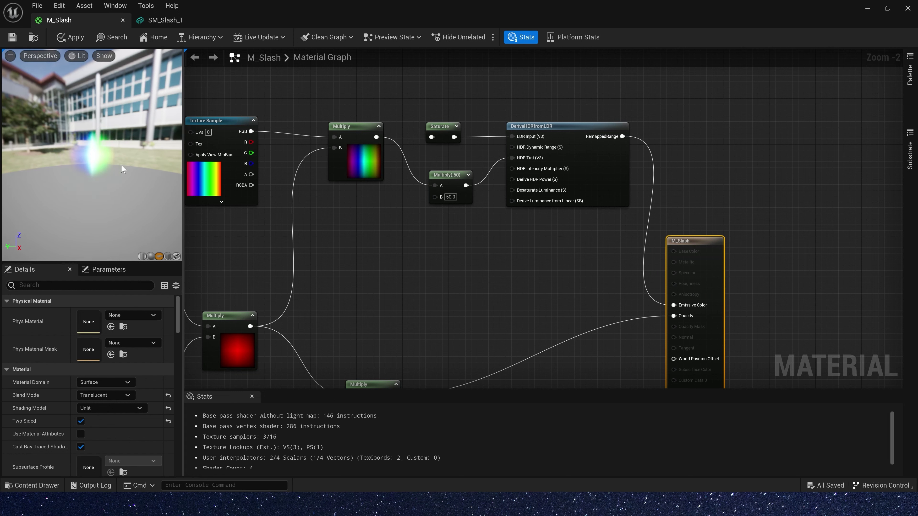
left_click_drag(95, 168, 90, 152)
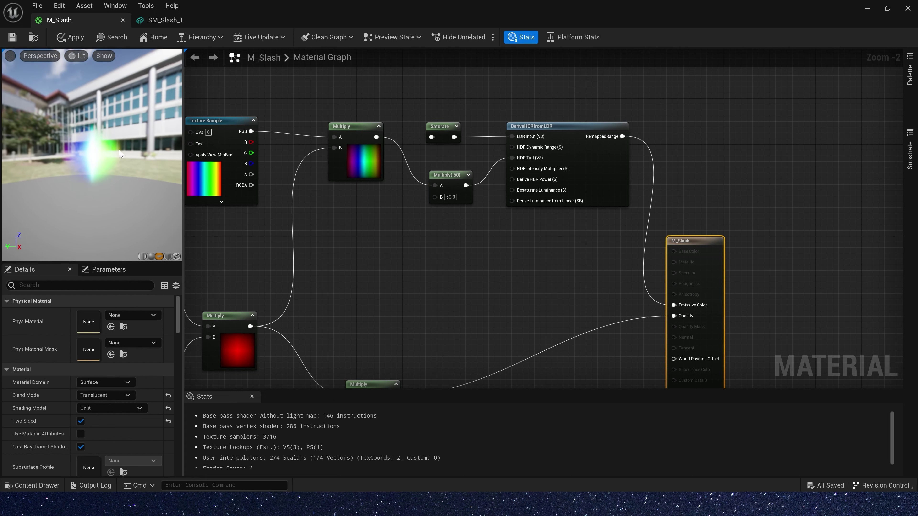
left_click(163, 21)
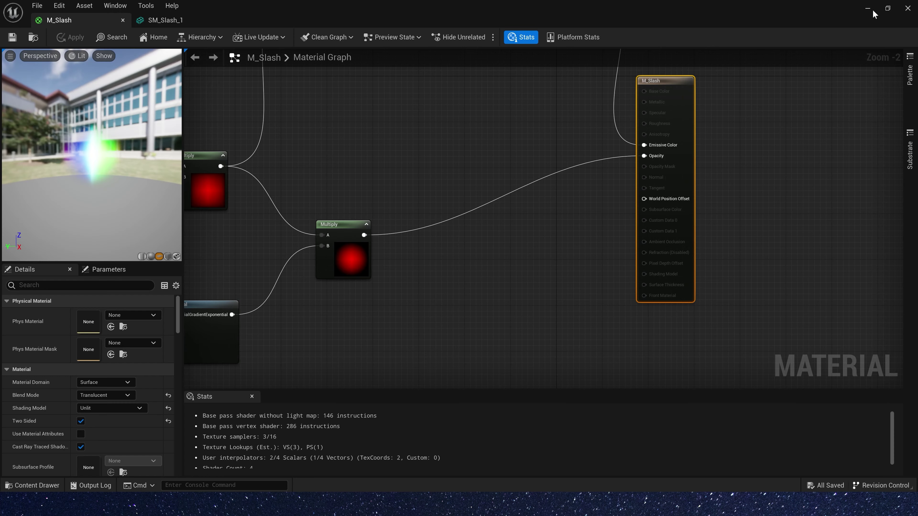
- Place the SM_Slash_1 mesh from the NiagaraSlash folder in the Test level and view its glow
left_click(867, 8)
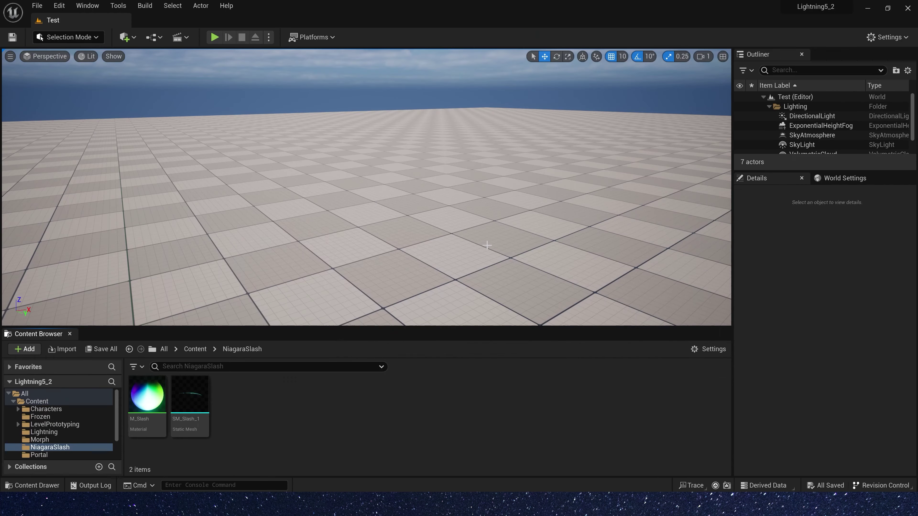
left_click_drag(187, 407, 381, 244)
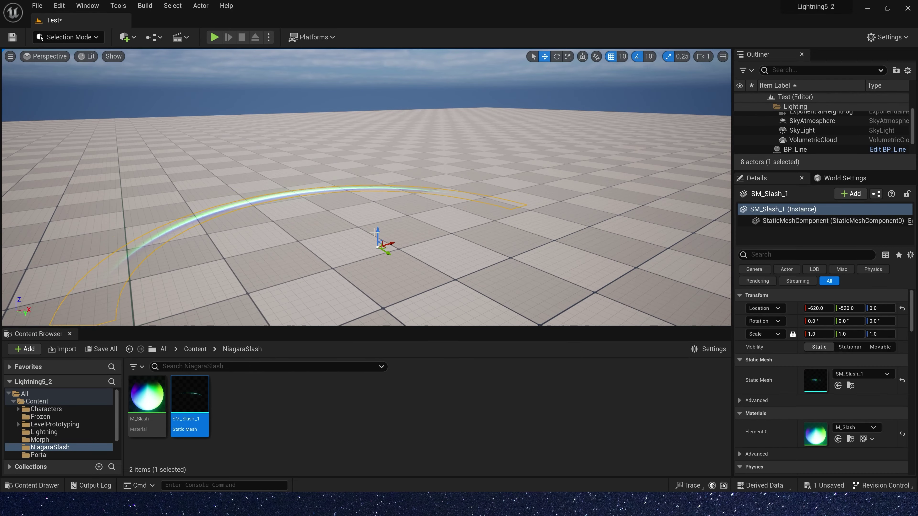
left_click(387, 242)
right_click_drag(387, 242, 307, 260)
left_click(444, 86)
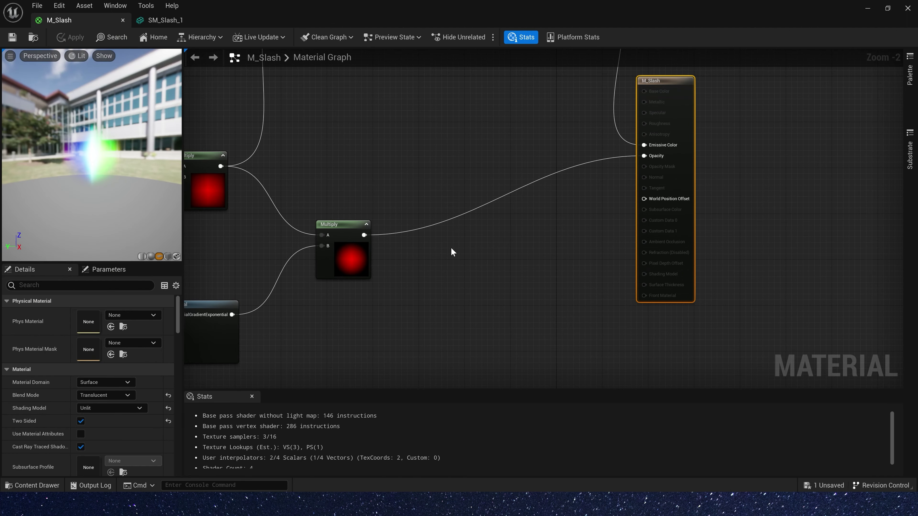
- Find the M_Slash material's refraction settings and set Refraction Method to Index Of Refraction
left_click(451, 252)
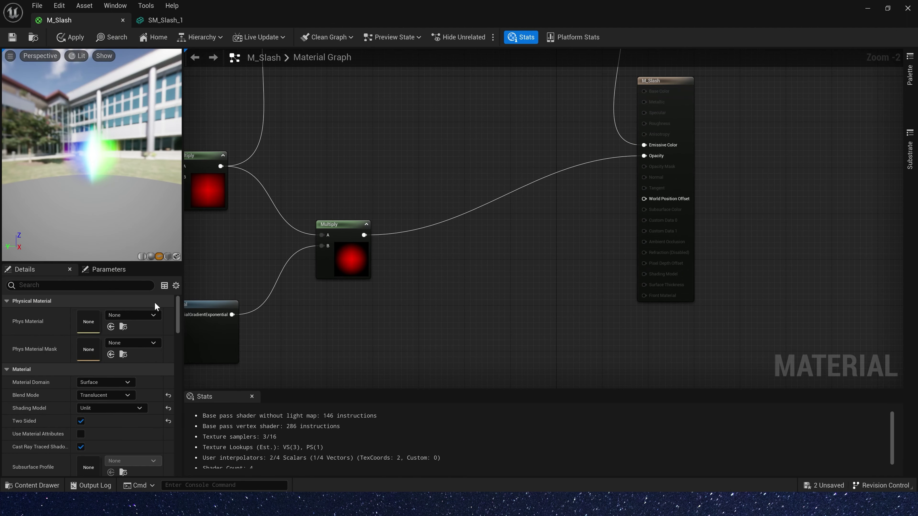
left_click(118, 288)
type("ref")
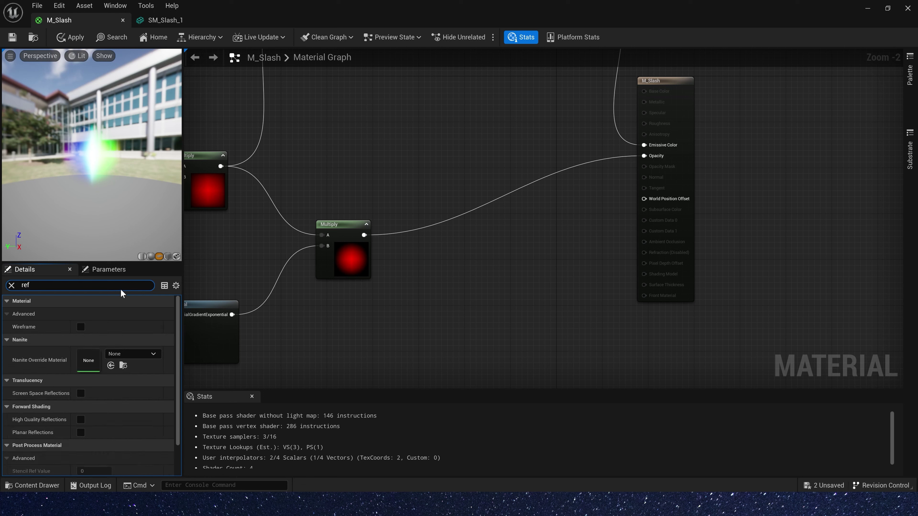
scroll(111, 451, "down", 3)
left_click(109, 456)
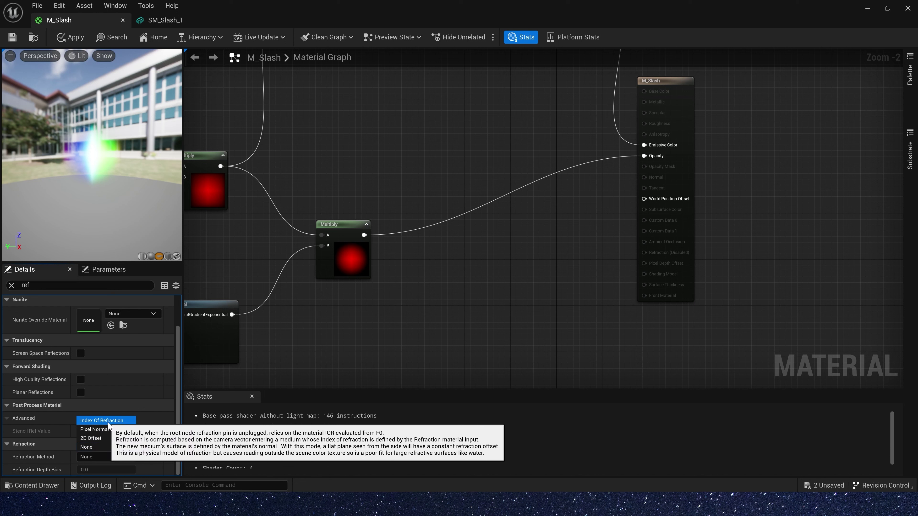
left_click(105, 422)
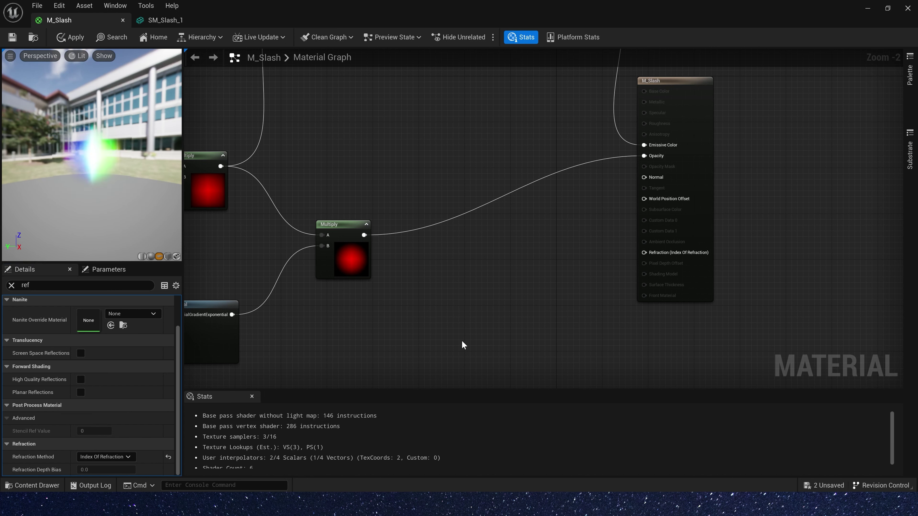
- Add a Lerp node, feed the opacity Multiply's output into its Alpha, and connect its result to M_Slash's Refraction input
left_click(481, 278)
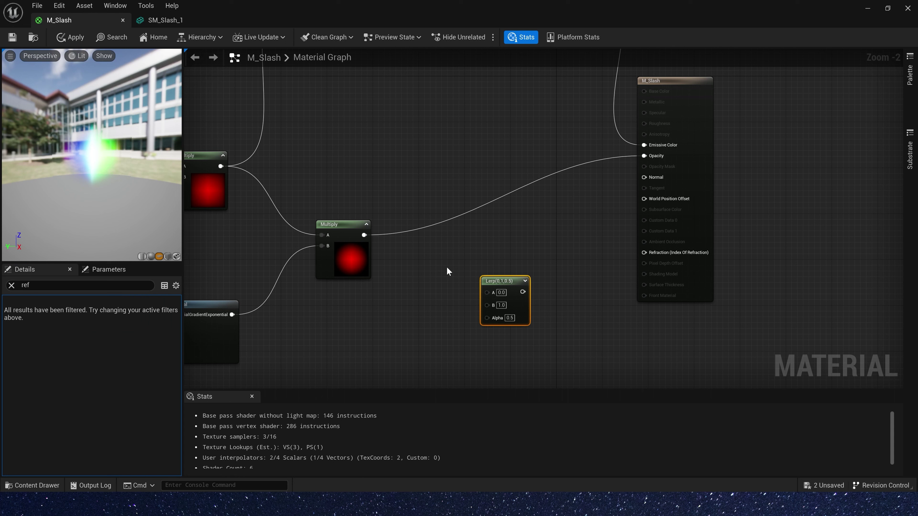
left_click_drag(364, 235, 487, 318)
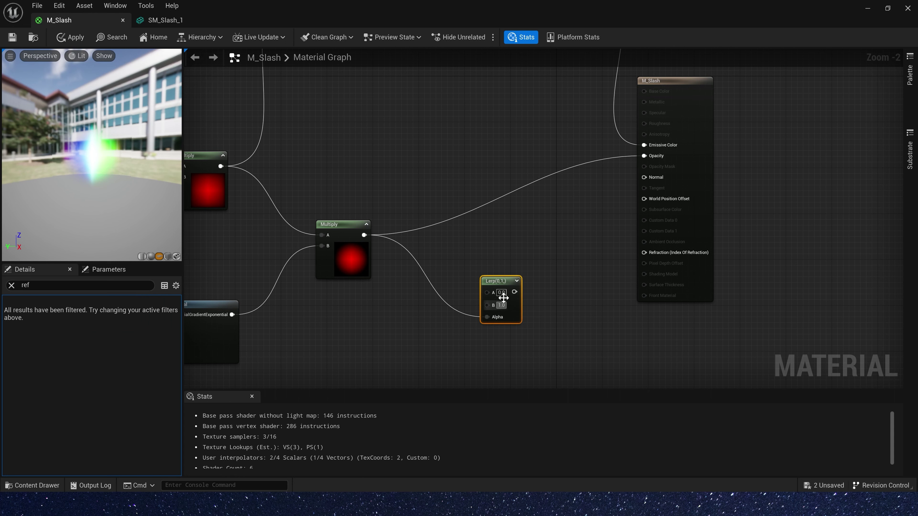
left_click(543, 288)
left_click_drag(416, 183, 309, 285)
left_click(509, 237)
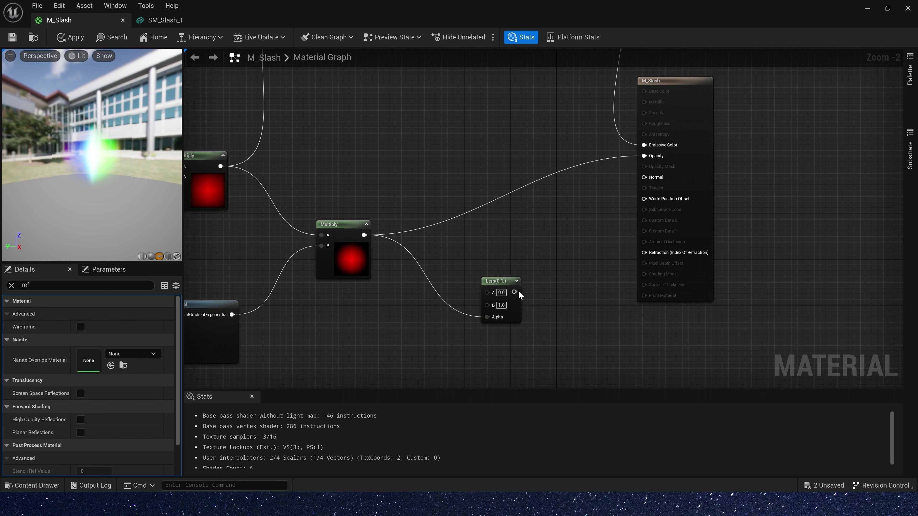
left_click_drag(514, 292, 650, 252)
- Set the refraction Lerp's A value to 1 and its B value to 1.5
left_click(501, 292)
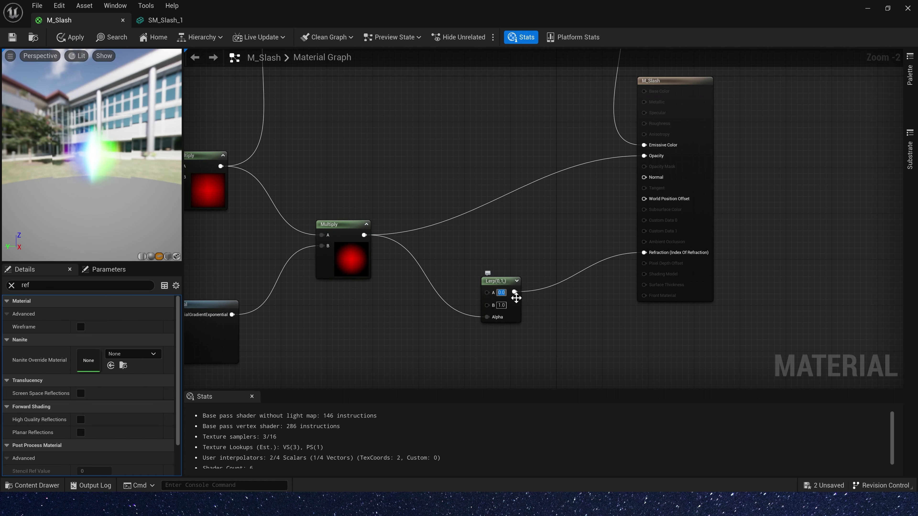
type("1")
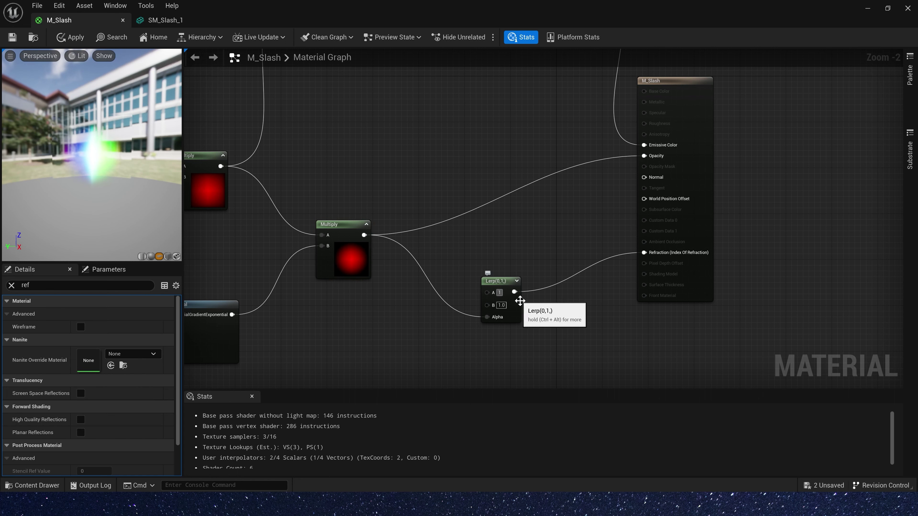
key("Return")
left_click(504, 305)
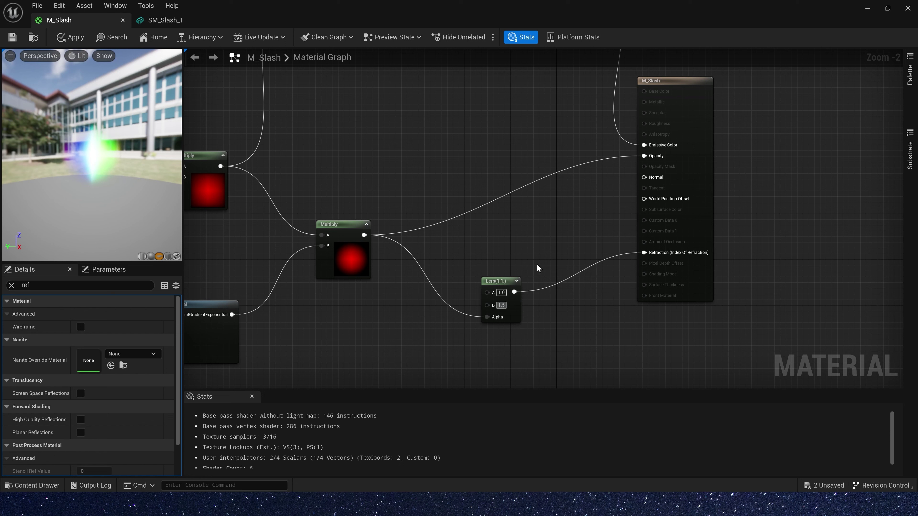
key("Return")
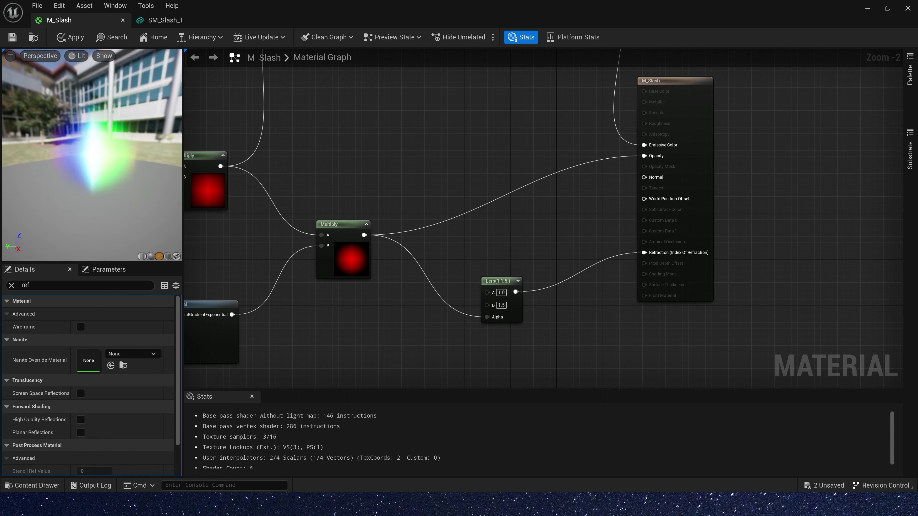
- Save the M_Slash material and check its refraction on the slash mesh in the Test level
left_click_drag(97, 104, 97, 104)
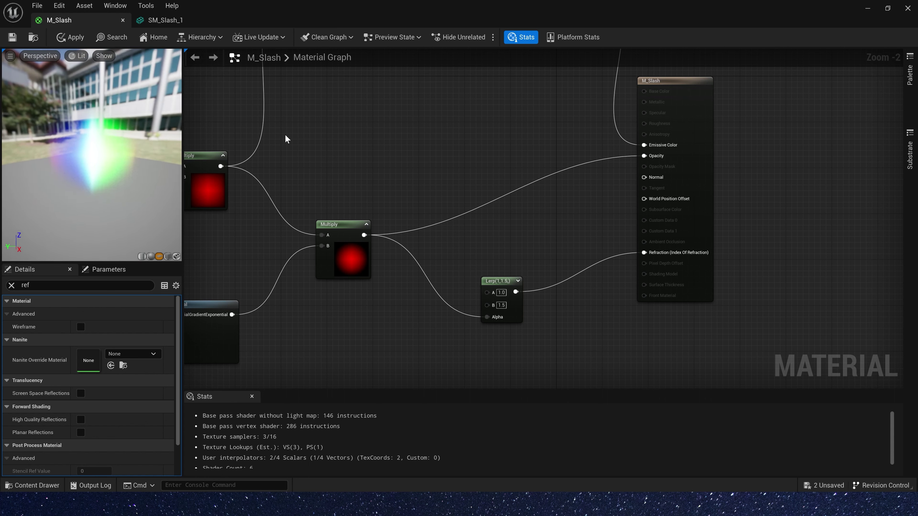
left_click(12, 36)
left_click(869, 8)
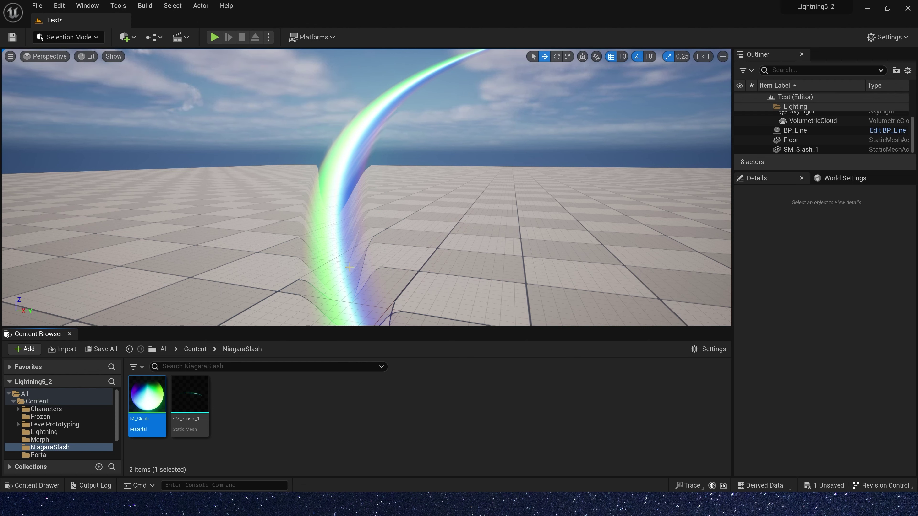
- Reopen M_Slash, set the refraction Lerp's B value to 1.2 and save, checking the distortion in the Test level
double_click(147, 394)
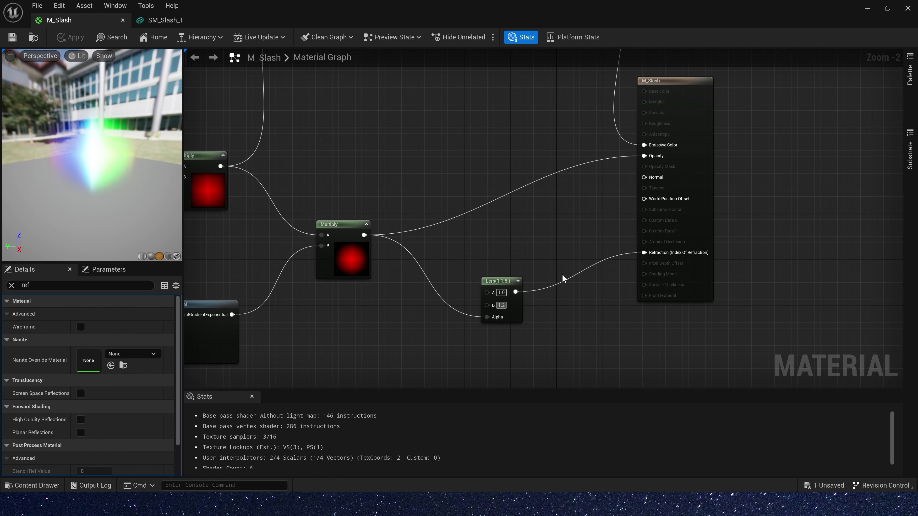
left_click(563, 275)
left_click(12, 38)
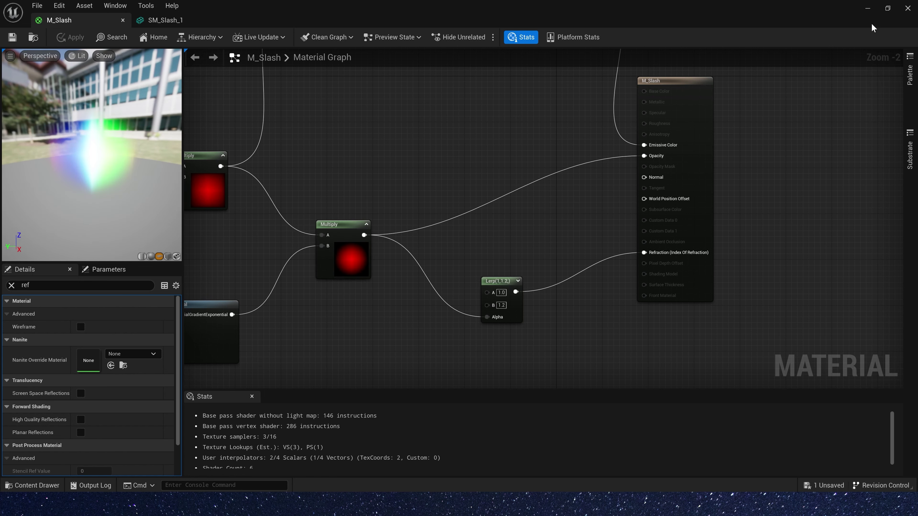
left_click(873, 13)
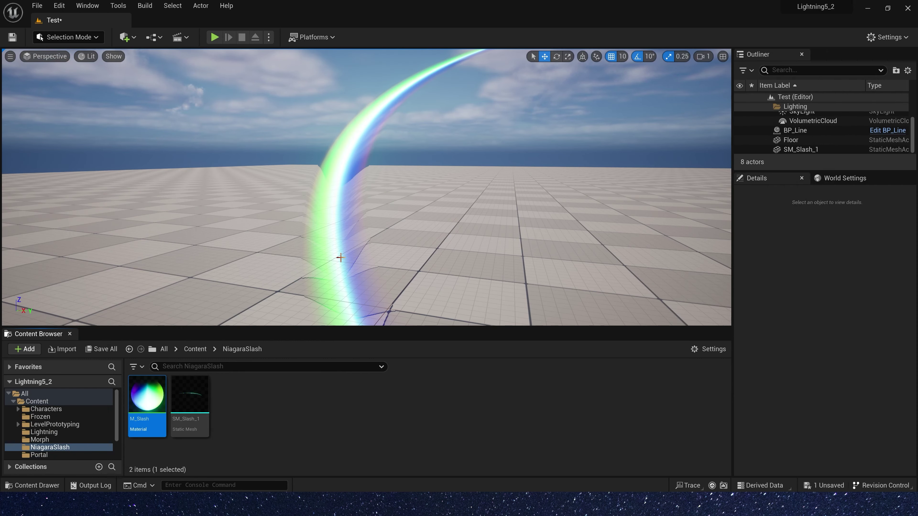
scroll(373, 214, "down", 3)
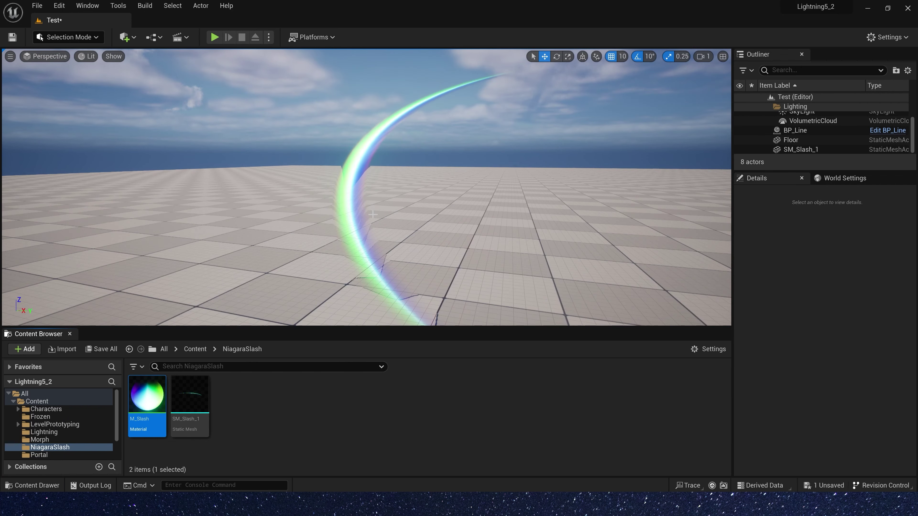